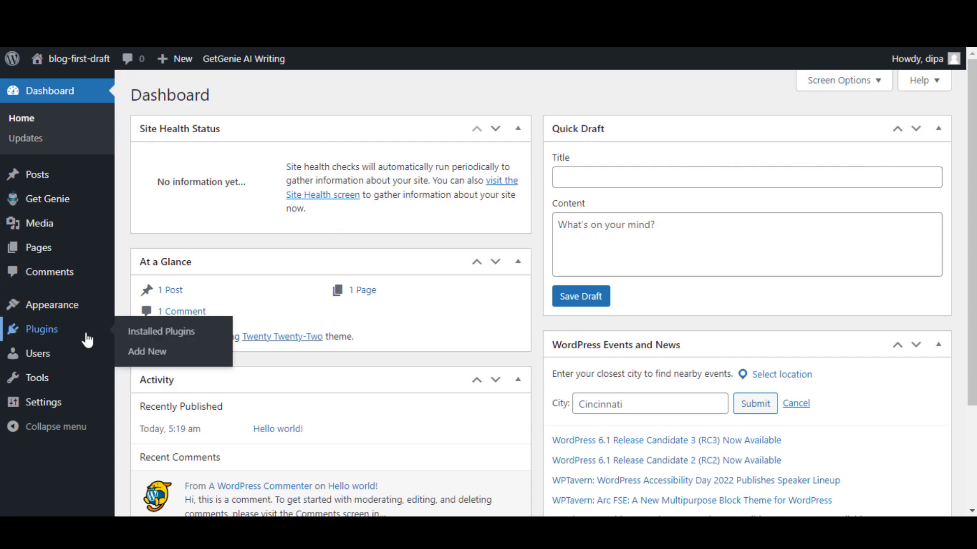
Step: Search the available plugins for 'getgenie' and confirm GetGenie is marked Active
{"action": "left_click", "coordinate": [152, 352]}
{"action": "type", "text": "get"}
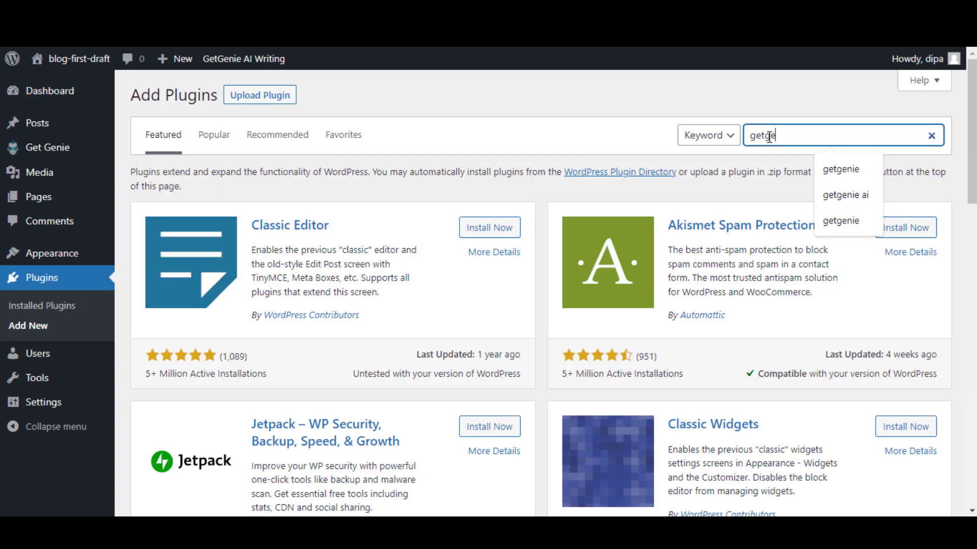
{"action": "type", "text": "genie"}
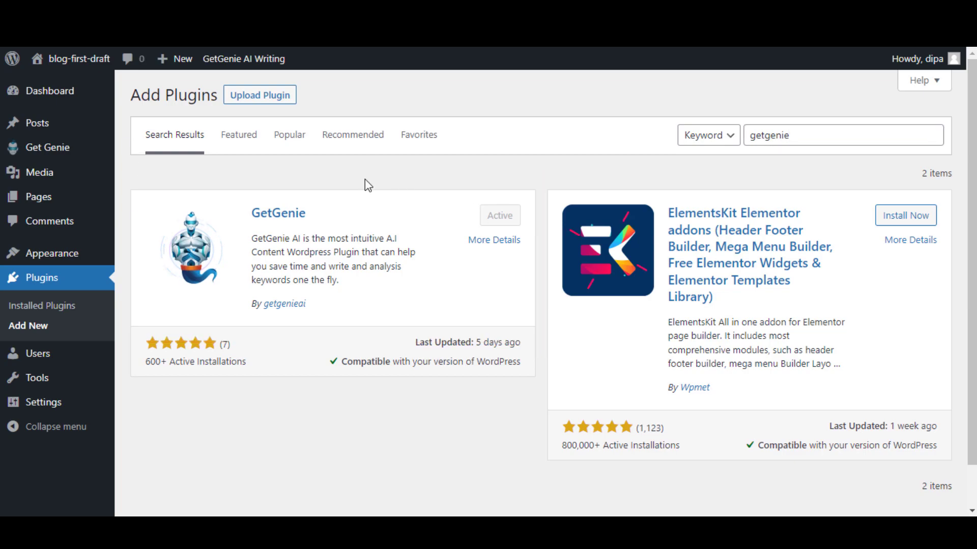
Step: Start a new post and launch GetGenie's Blog Wizard
{"action": "mouse_move", "coordinate": [37, 123]}
{"action": "left_click", "coordinate": [148, 145]}
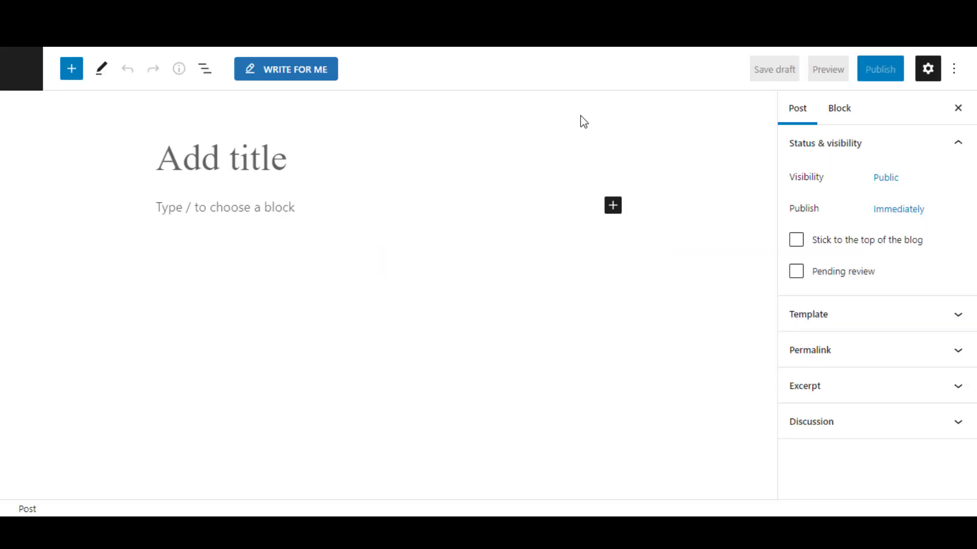
{"action": "left_click", "coordinate": [286, 69]}
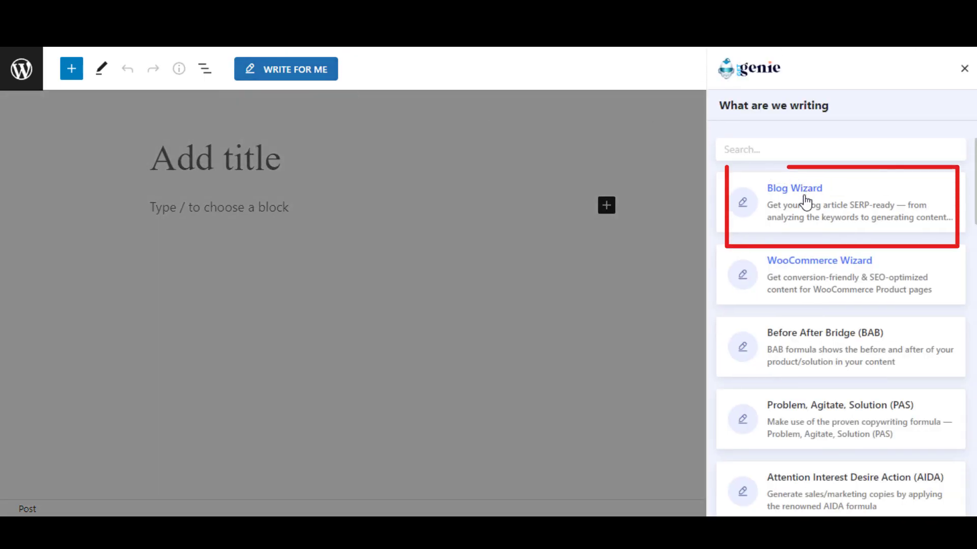
{"action": "left_click", "coordinate": [807, 200]}
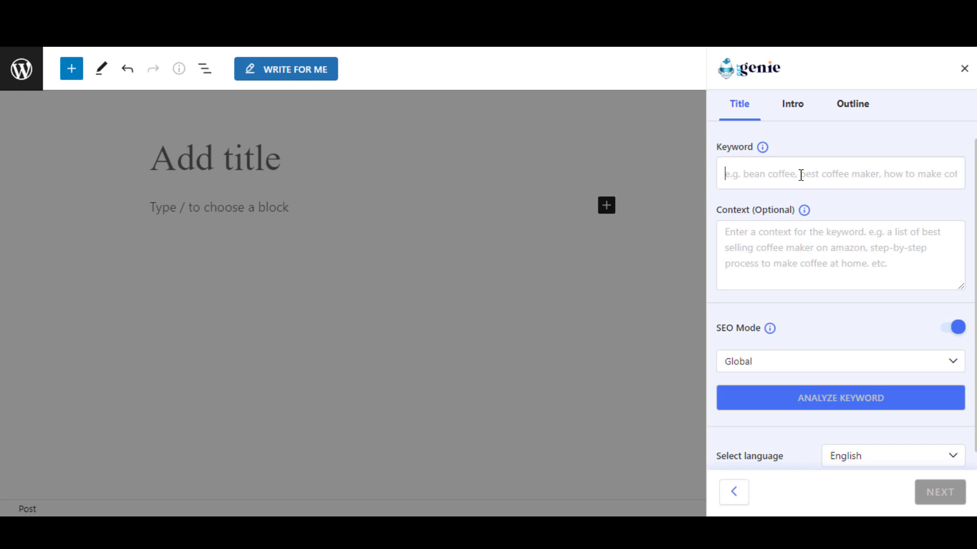
{"action": "type", "text": "how to make tea"}
Step: Give the wizard keyword 'how to make tea', a step-by-step tea-making context, and SEO mode off
{"action": "left_click", "coordinate": [780, 261]}
{"action": "type", "text": "the complet"}
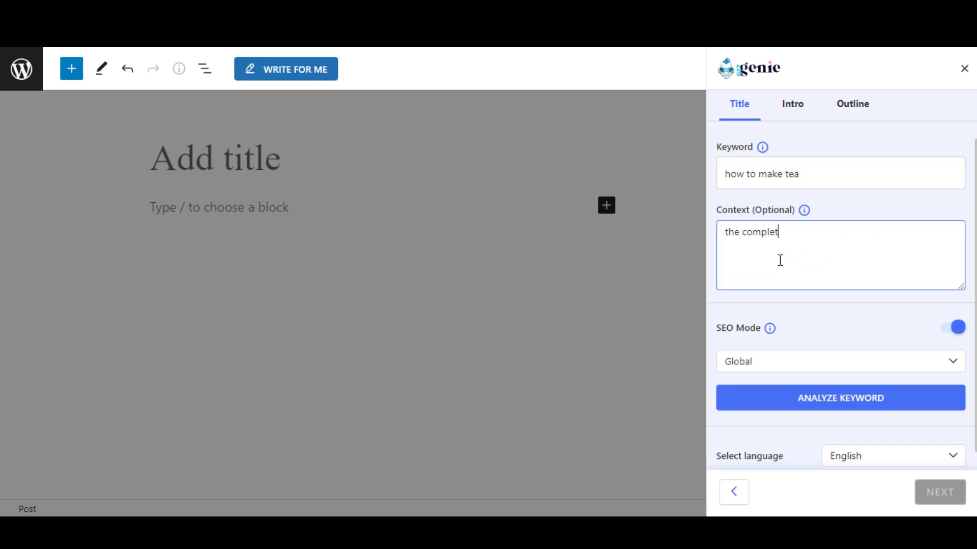
{"action": "type", "text": "e process of making tea"}
{"action": "key", "text": "Return"}
{"action": "type", "text": "step by step process"}
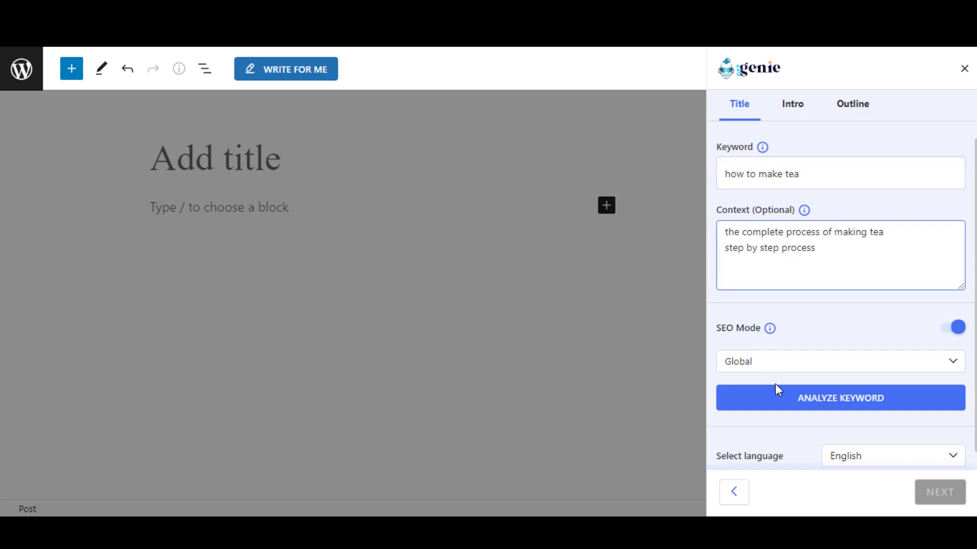
{"action": "left_click", "coordinate": [954, 328]}
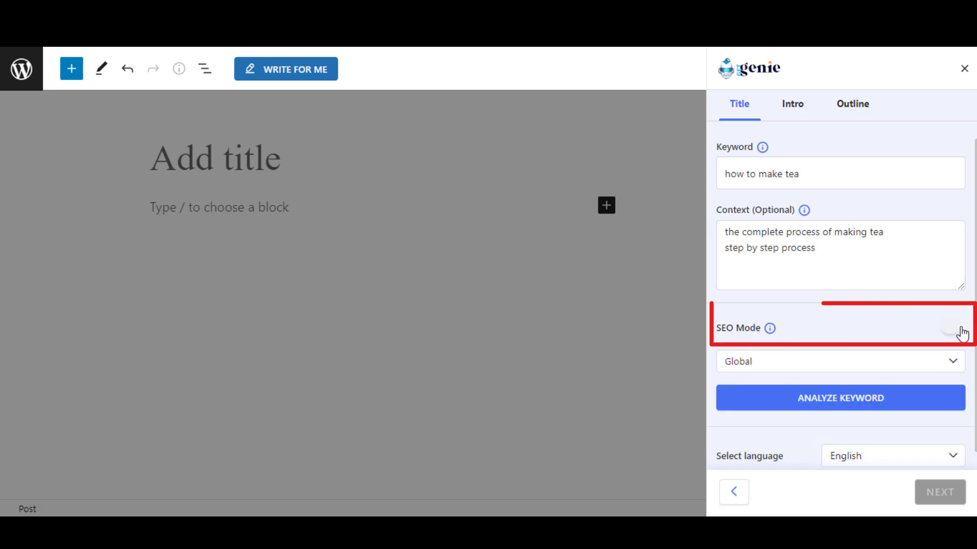
Step: Analyze 'how to make tea' with SEO mode on, then change the keyword to 'how to make tea with milk'
{"action": "left_click", "coordinate": [961, 329]}
{"action": "left_click", "coordinate": [884, 407]}
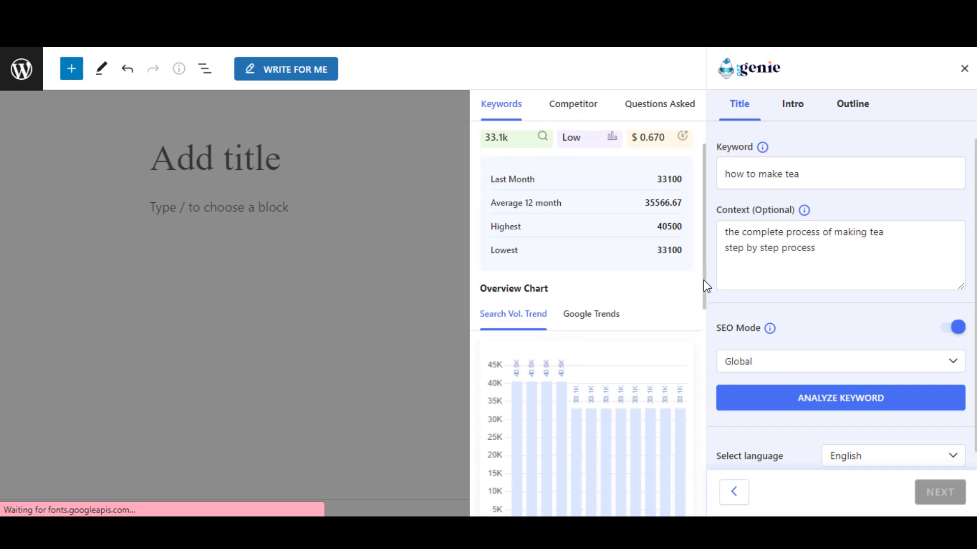
{"action": "left_click_drag", "start_coordinate": [706, 270], "coordinate": [697, 429]}
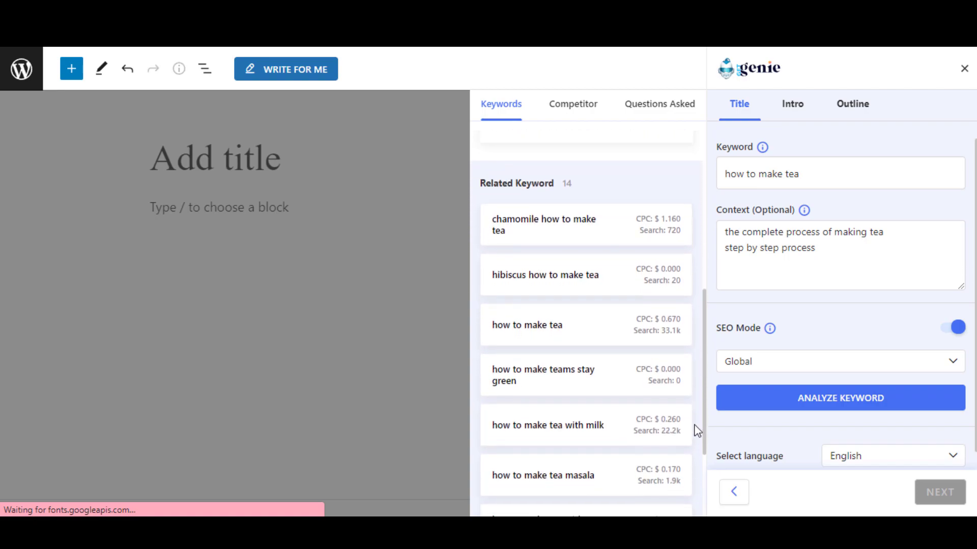
{"action": "left_click_drag", "start_coordinate": [696, 430], "coordinate": [695, 439]}
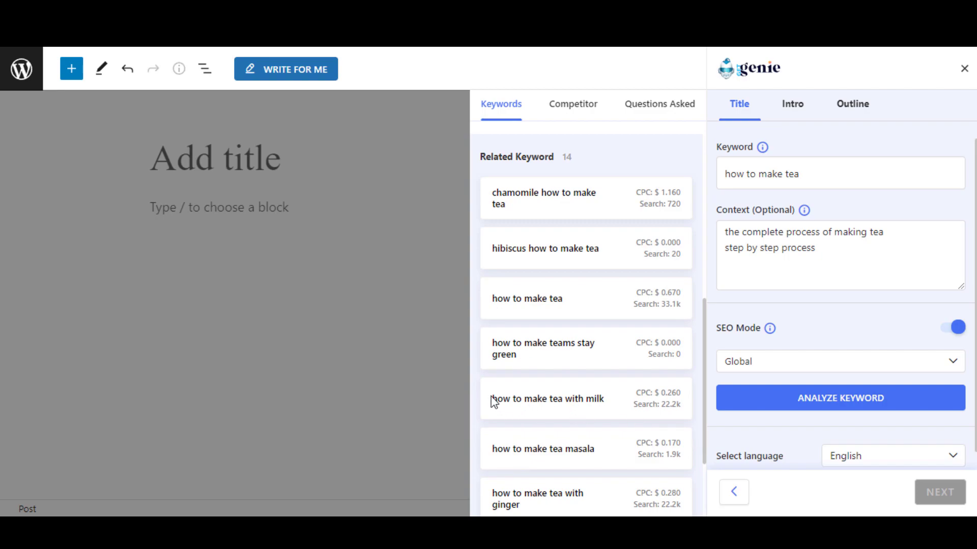
{"action": "left_click_drag", "start_coordinate": [492, 400], "coordinate": [600, 409]}
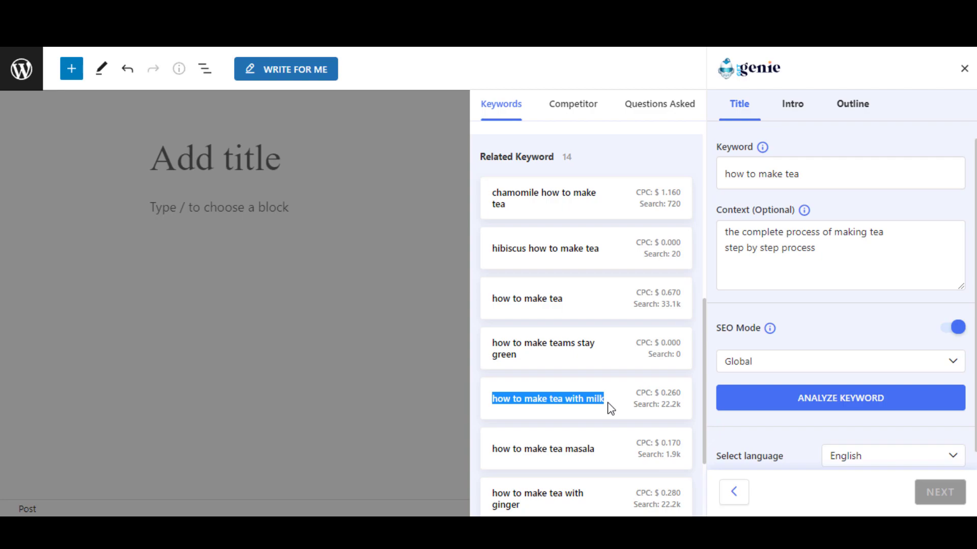
{"action": "double_click", "coordinate": [758, 178]}
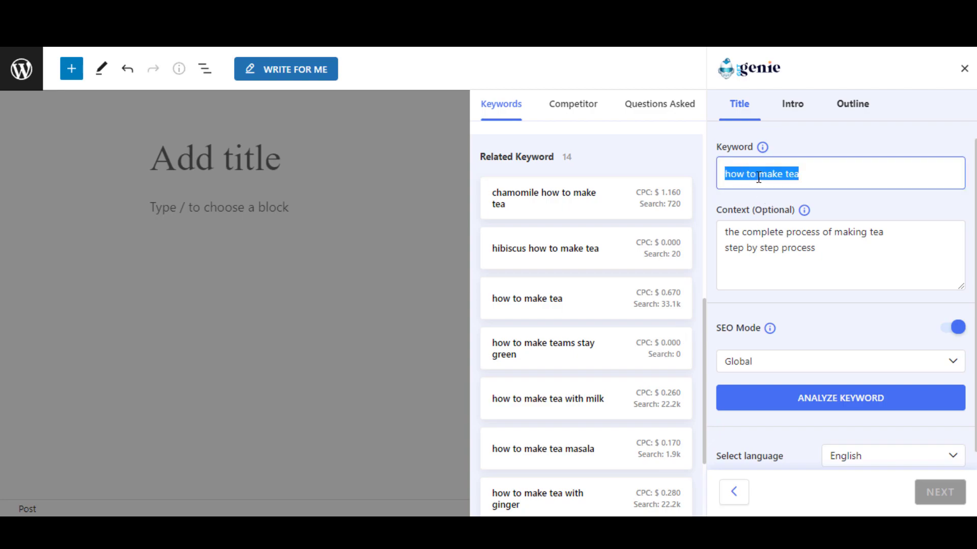
{"action": "type", "text": "how to make tea with milk"}
{"action": "left_click", "coordinate": [877, 221]}
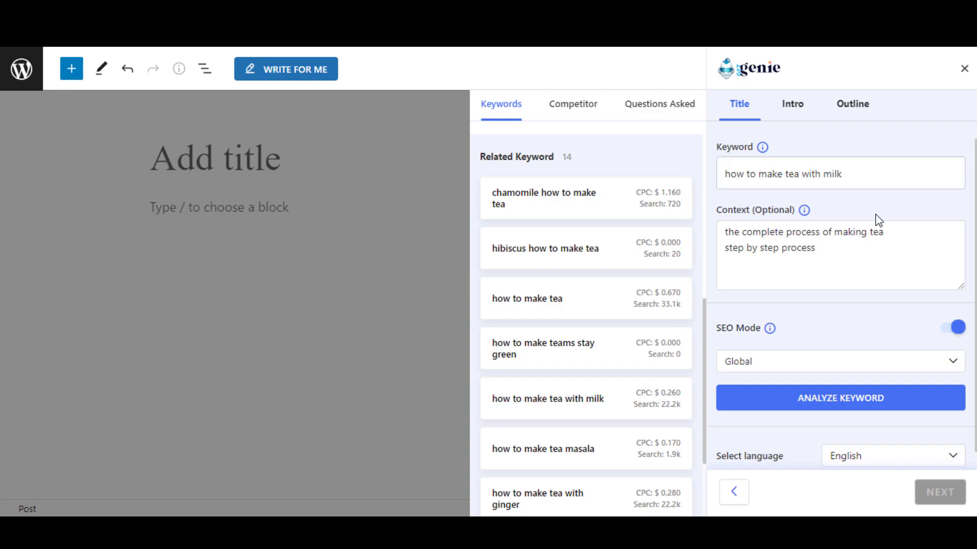
{"action": "scroll", "coordinate": [839, 306], "scroll_direction": "down", "scroll_amount": 3}
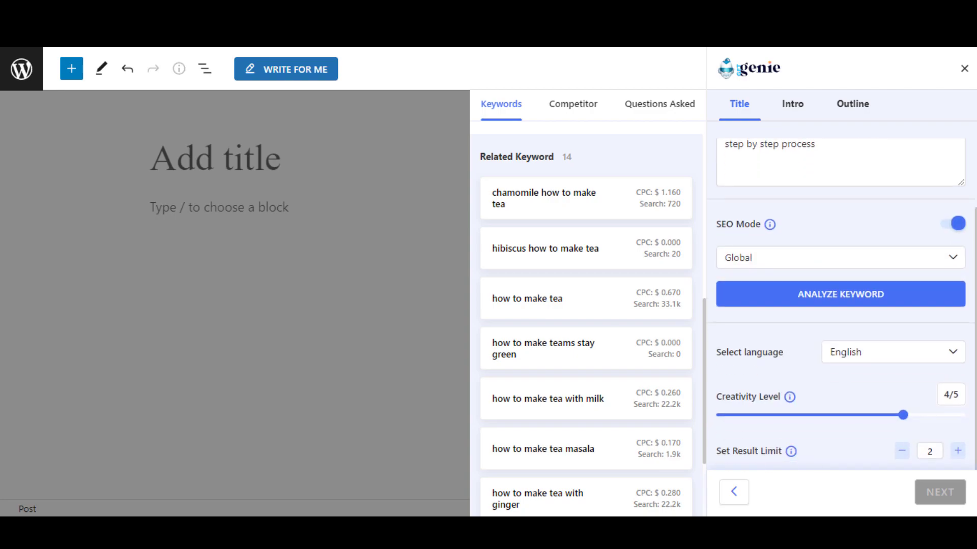
Step: Check the output languages and generate titles, including 'How to Make the Perfect Cup of Tea with Milk'
{"action": "left_click", "coordinate": [958, 353]}
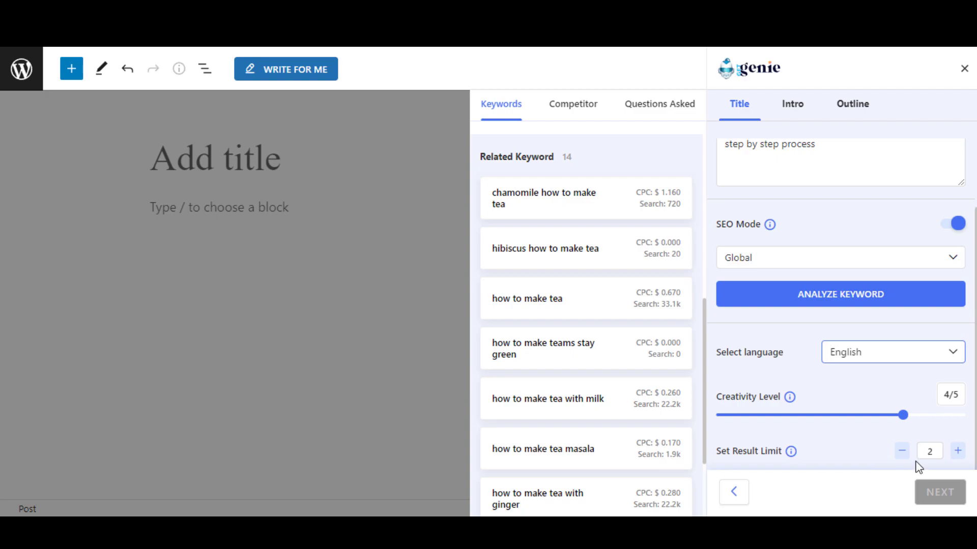
{"action": "scroll", "coordinate": [839, 306], "scroll_direction": "down", "scroll_amount": 3}
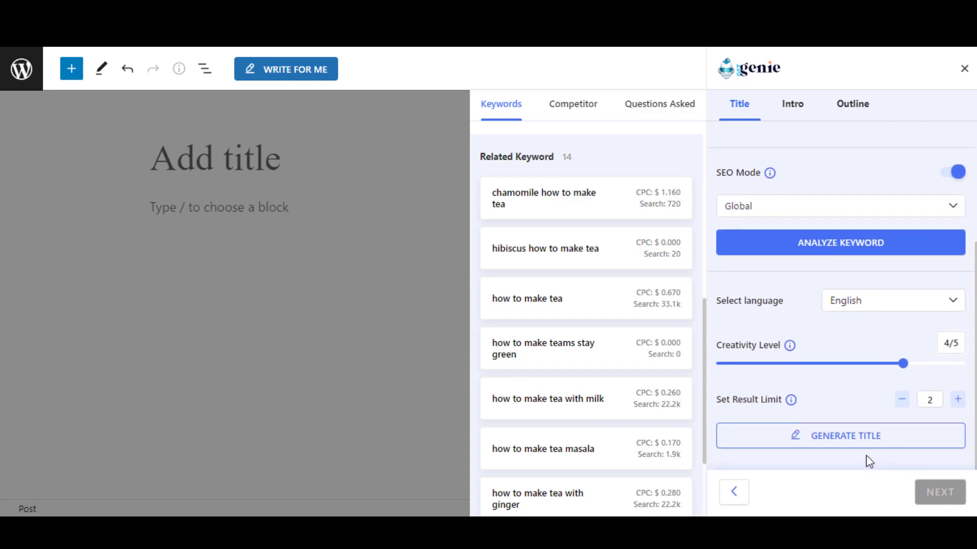
{"action": "left_click", "coordinate": [868, 435]}
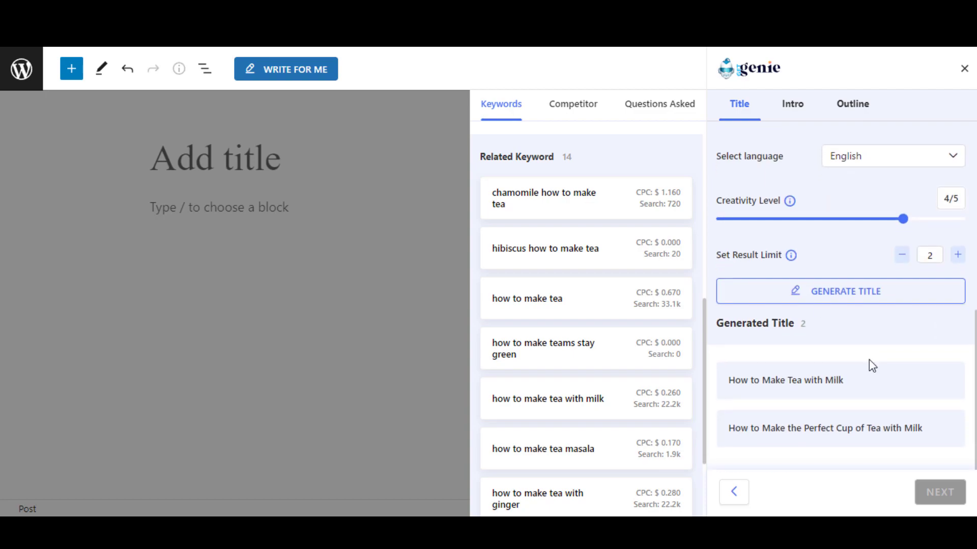
Step: Fetch competitor data, choose 'How to Make the Perfect Cup of Tea with Milk', and advance to Intro
{"action": "left_click", "coordinate": [586, 106]}
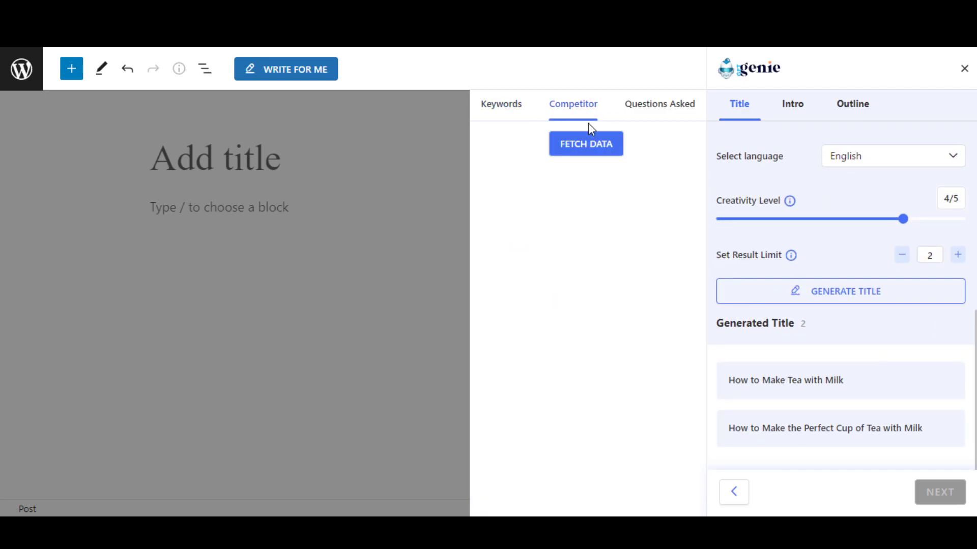
{"action": "left_click", "coordinate": [589, 142]}
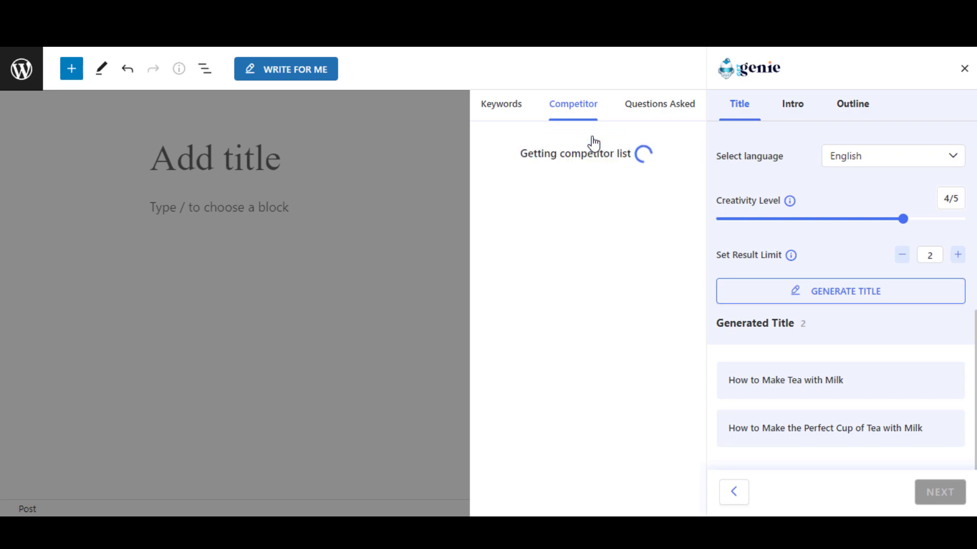
{"action": "mouse_move", "coordinate": [839, 380]}
{"action": "left_click", "coordinate": [882, 433]}
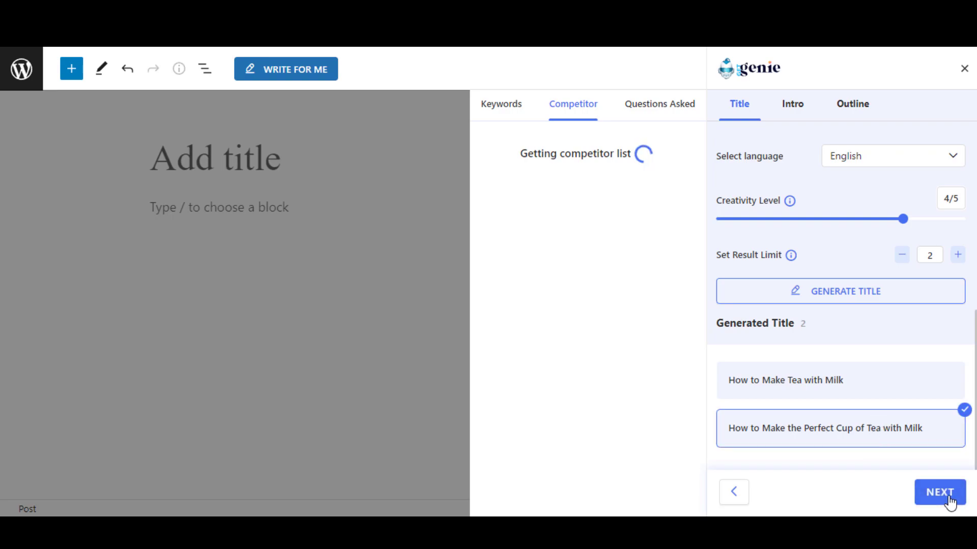
{"action": "left_click", "coordinate": [940, 493]}
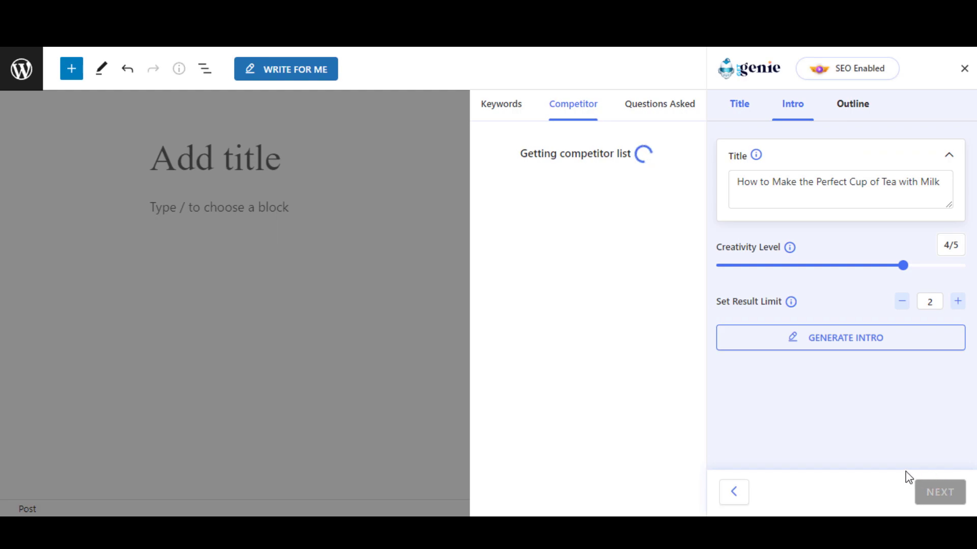
Step: Generate intros, choose the one starting 'When it comes to tea', and advance to Outline
{"action": "left_click", "coordinate": [861, 349]}
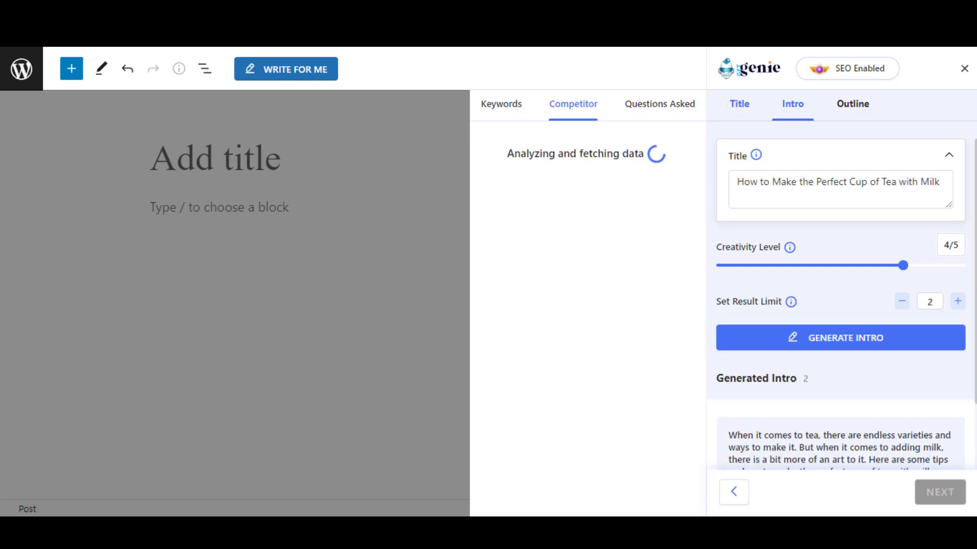
{"action": "scroll", "coordinate": [839, 343], "scroll_direction": "down", "scroll_amount": 3}
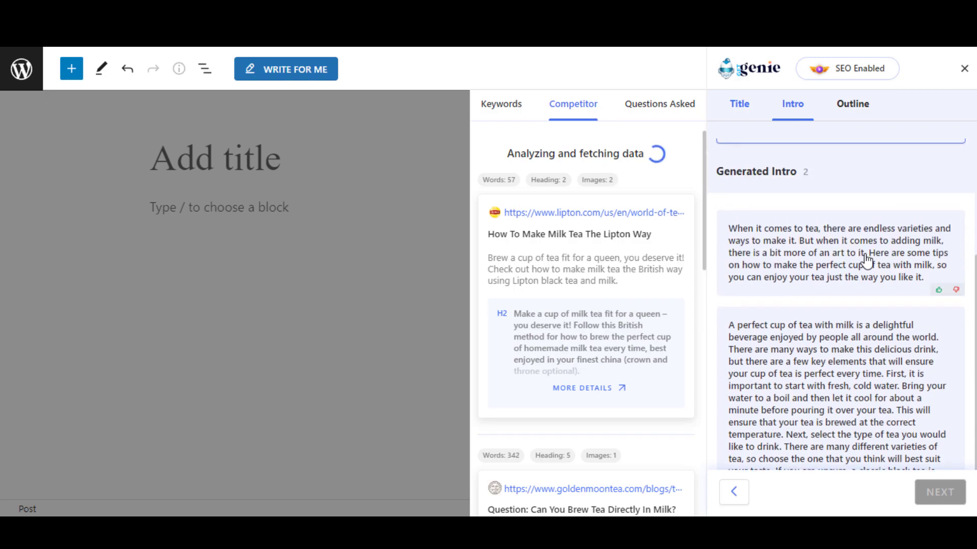
{"action": "left_click", "coordinate": [866, 257]}
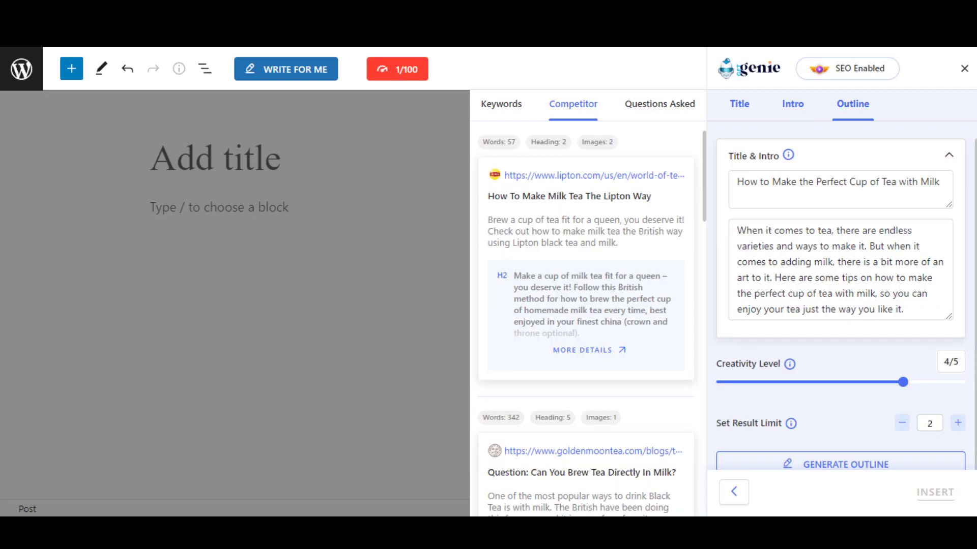
{"action": "scroll", "coordinate": [839, 306], "scroll_direction": "down", "scroll_amount": 3}
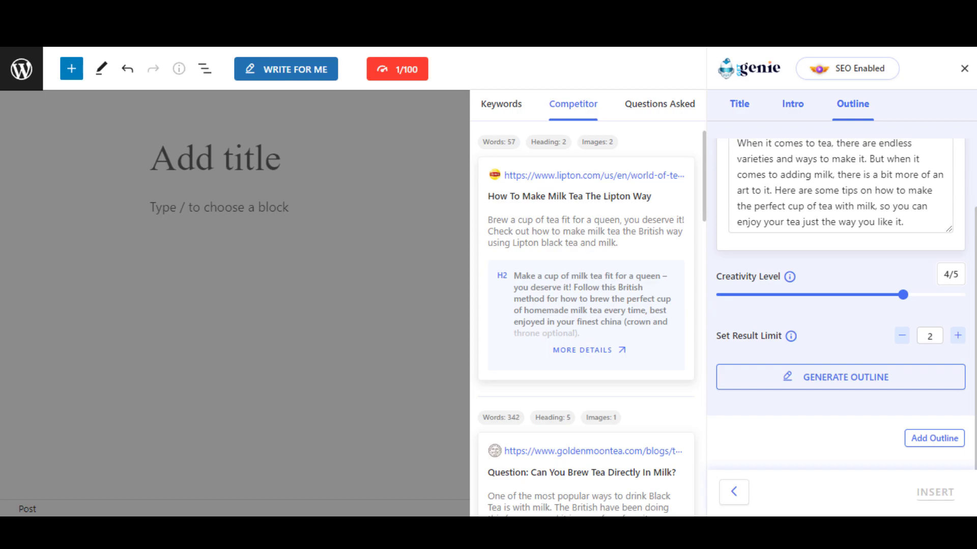
Step: Generate outline headings and select the perfect-cup, benefits, and Types of Tea to Enjoy with Milk headings
{"action": "left_click", "coordinate": [860, 380]}
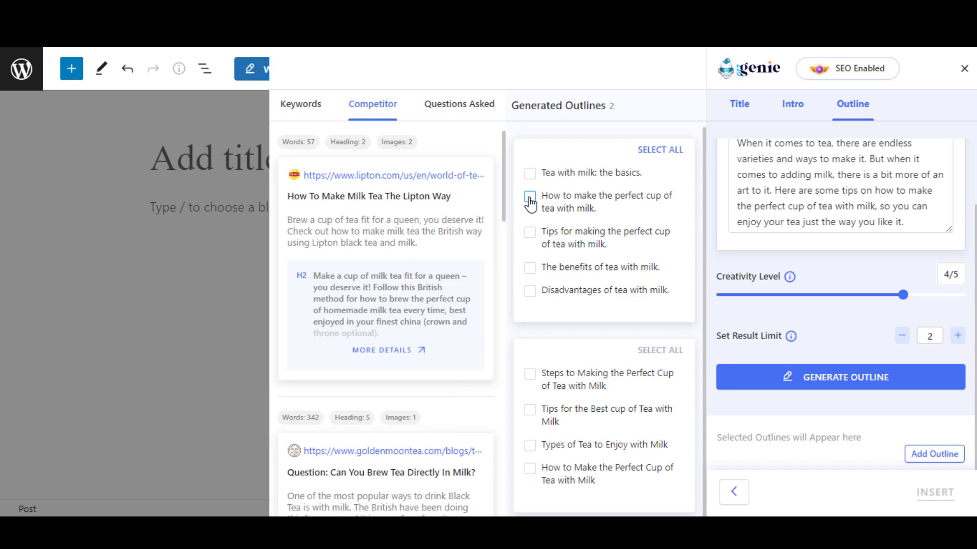
{"action": "left_click", "coordinate": [530, 200]}
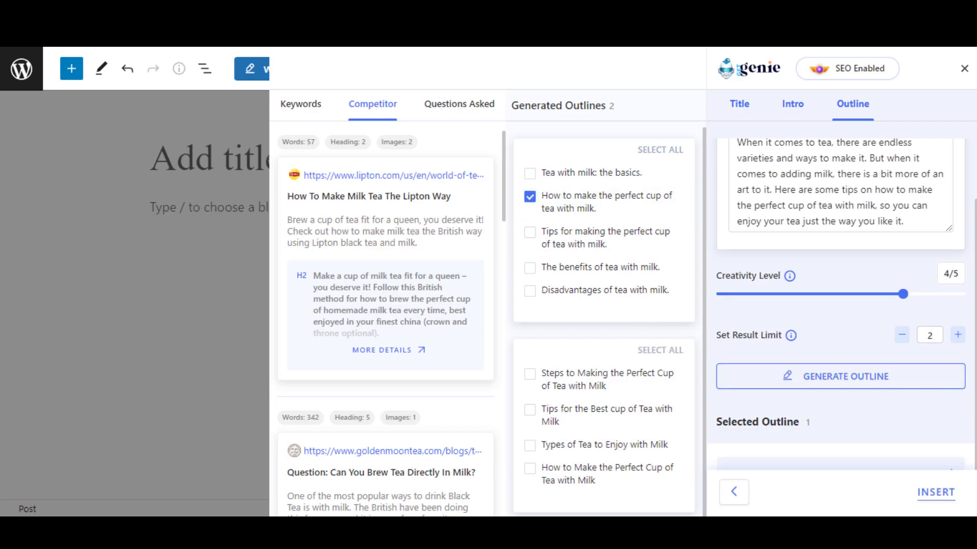
{"action": "left_click", "coordinate": [530, 267]}
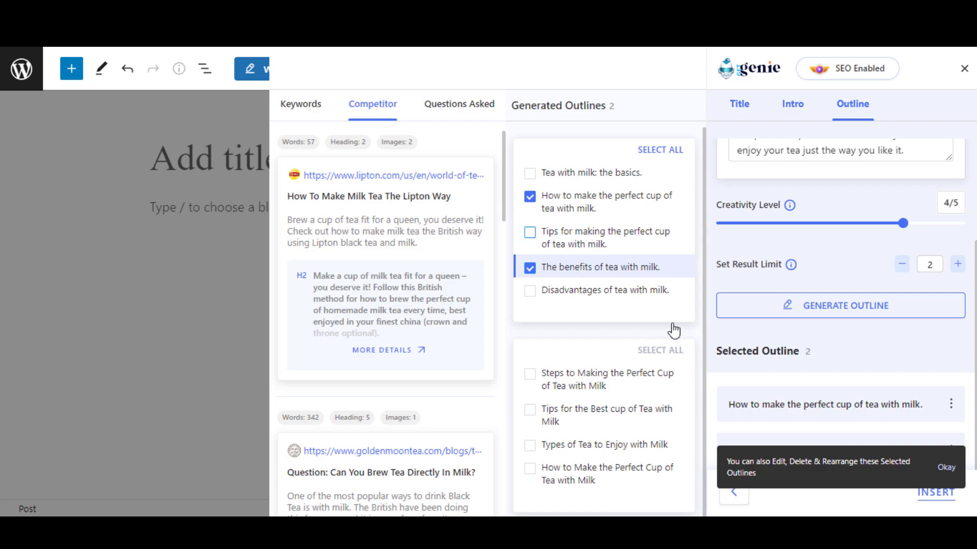
{"action": "left_click", "coordinate": [948, 468]}
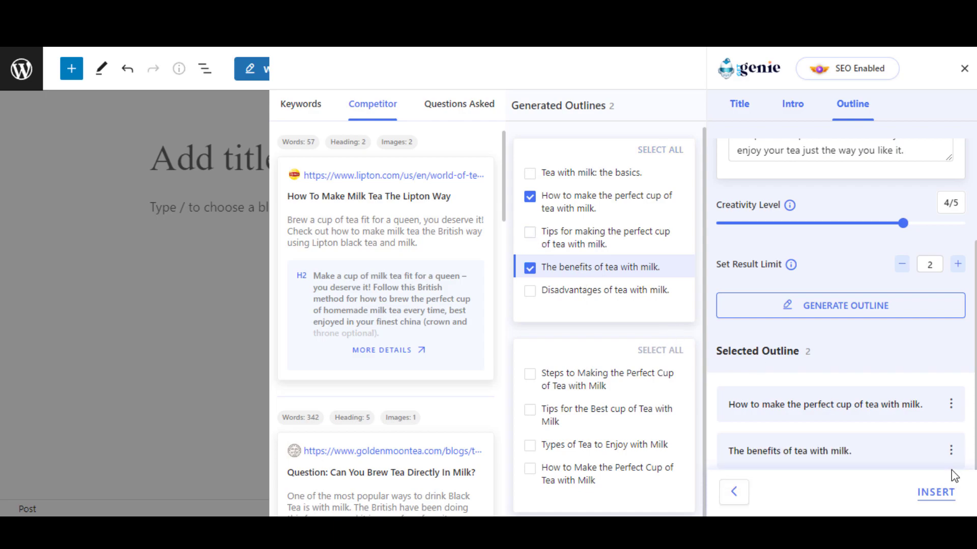
{"action": "left_click", "coordinate": [530, 447]}
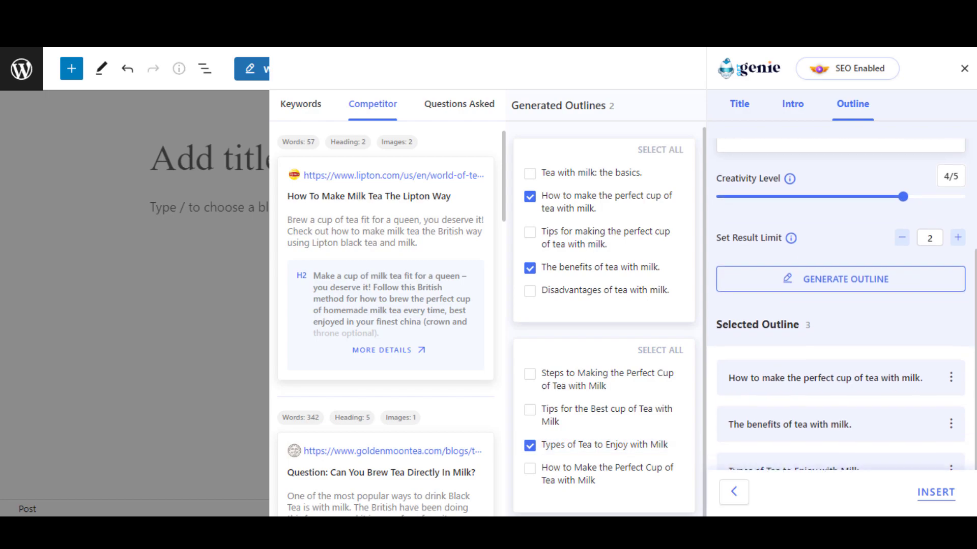
{"action": "scroll", "coordinate": [824, 378], "scroll_direction": "down", "scroll_amount": 2}
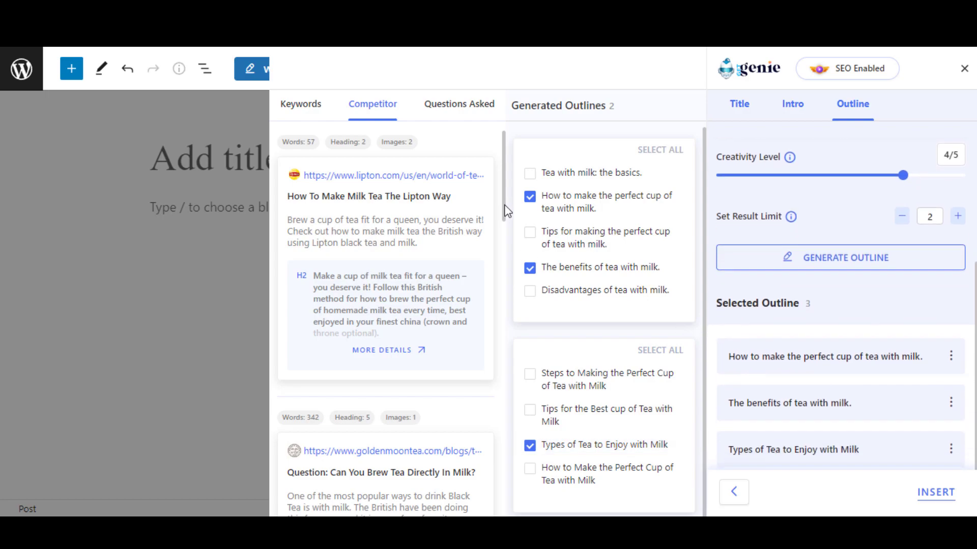
Step: Browse competitor articles' headings and add 'What's a Milk Tea?' to the outline
{"action": "left_click", "coordinate": [386, 350]}
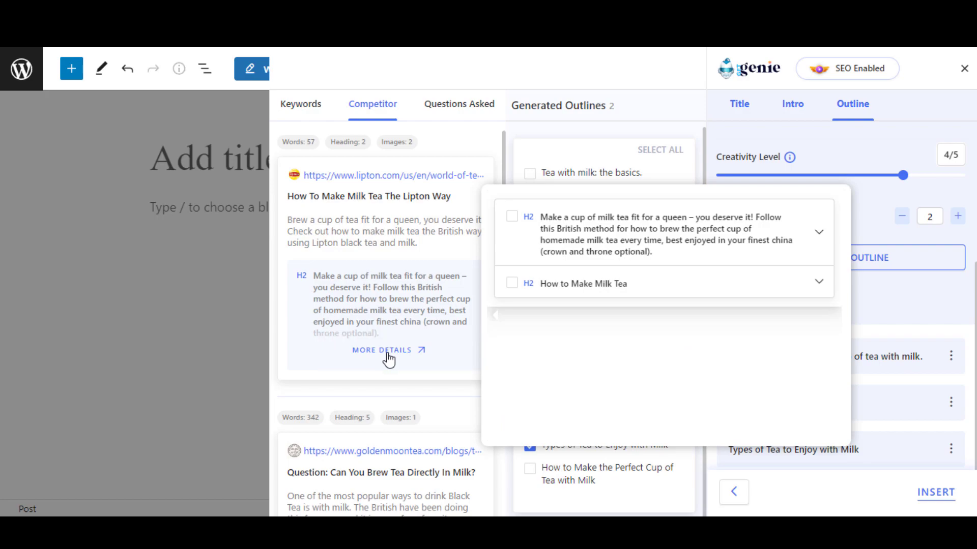
{"action": "left_click", "coordinate": [502, 161]}
{"action": "left_click_drag", "start_coordinate": [502, 160], "coordinate": [508, 226]}
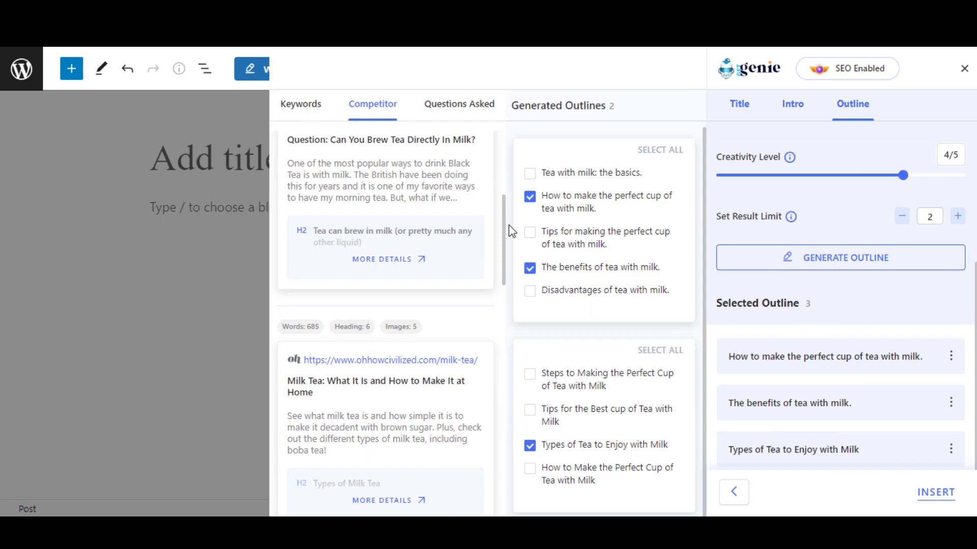
{"action": "scroll", "coordinate": [509, 229], "scroll_direction": "down", "scroll_amount": 4}
{"action": "left_click", "coordinate": [407, 368]}
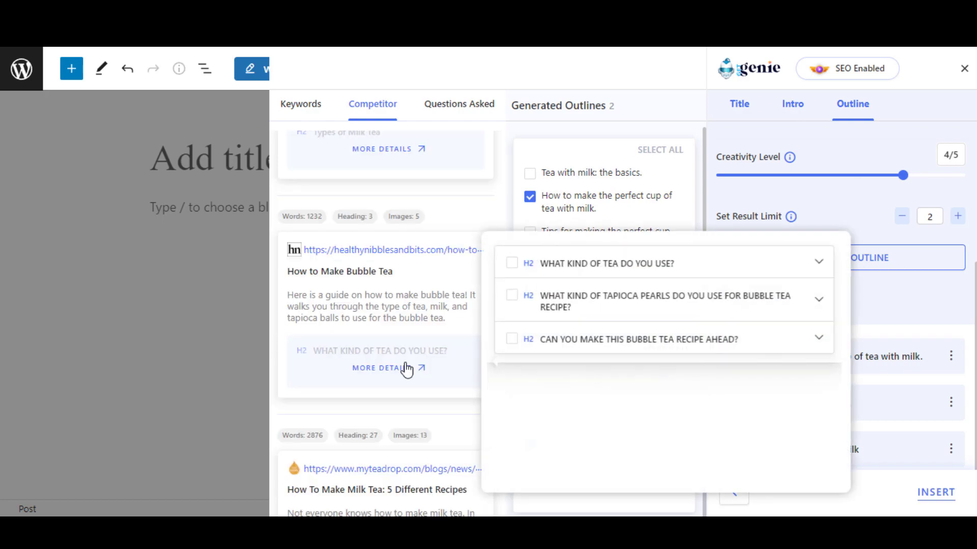
{"action": "scroll", "coordinate": [431, 353], "scroll_direction": "down", "scroll_amount": 3}
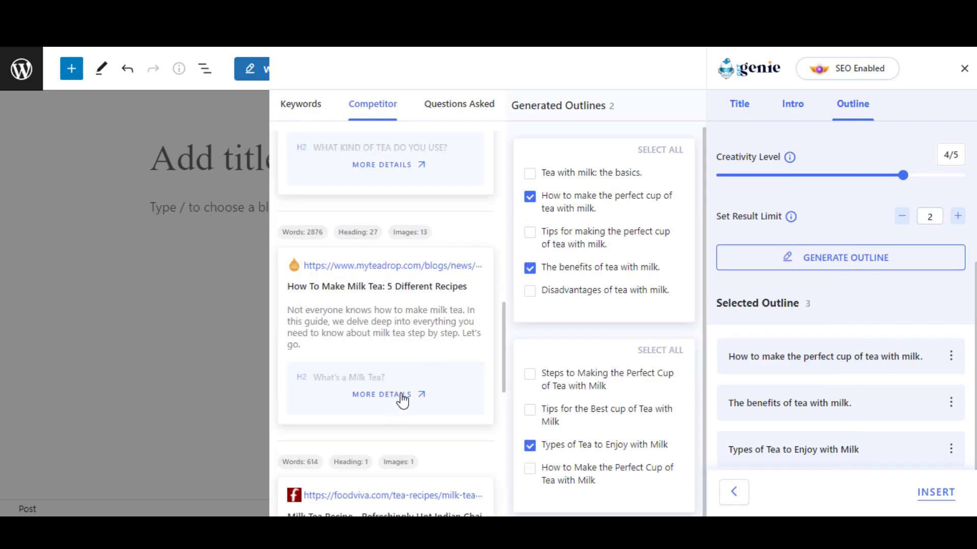
{"action": "left_click", "coordinate": [403, 397]}
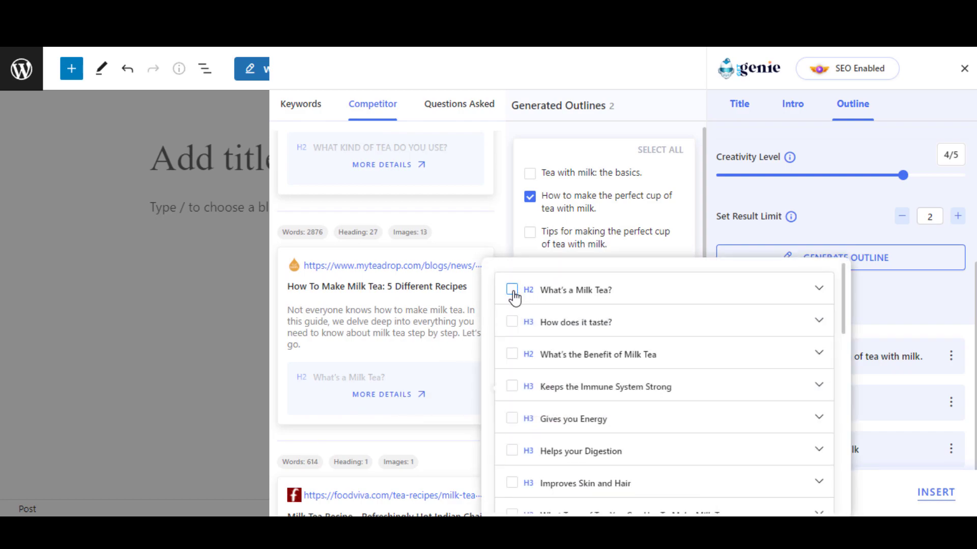
{"action": "left_click", "coordinate": [512, 290]}
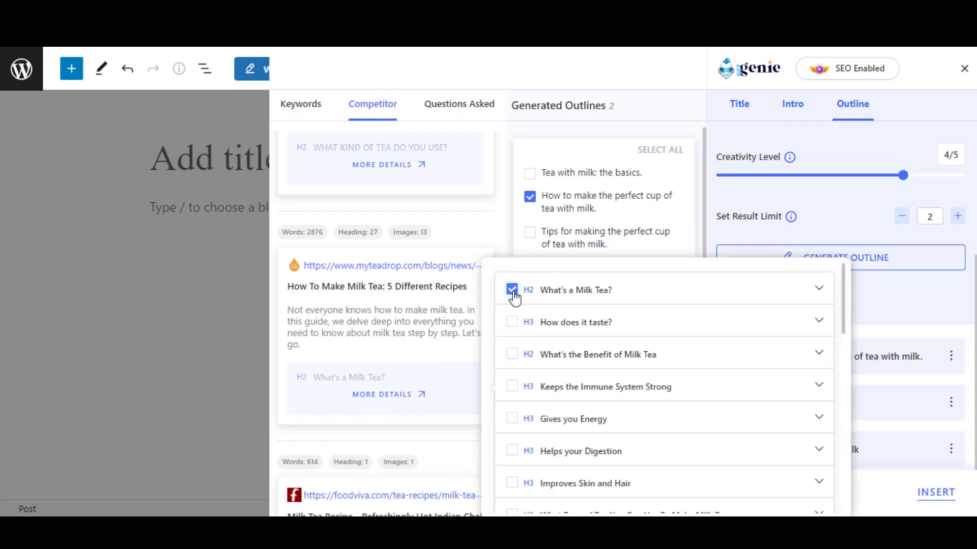
{"action": "left_click", "coordinate": [926, 325]}
{"action": "scroll", "coordinate": [855, 382], "scroll_direction": "down", "scroll_amount": 2}
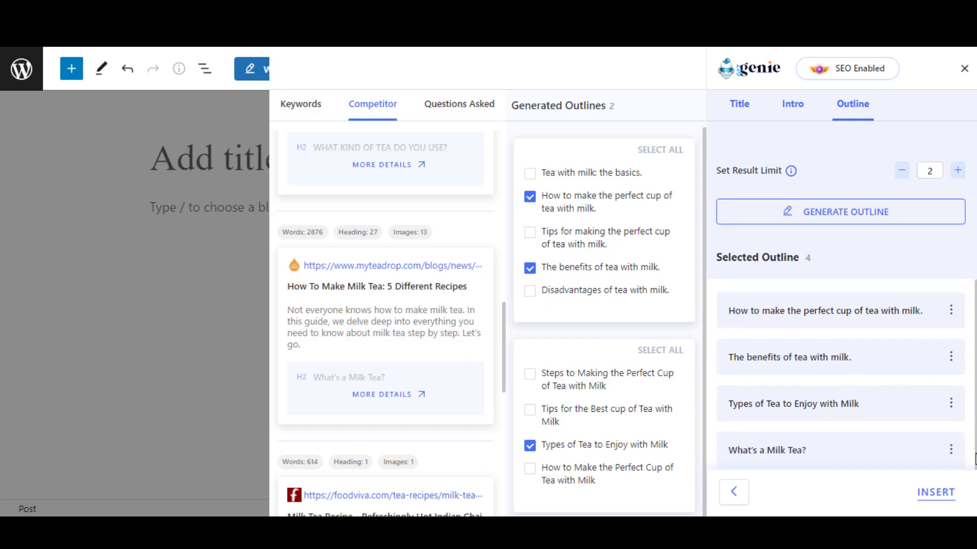
{"action": "left_click_drag", "start_coordinate": [856, 451], "coordinate": [834, 315]}
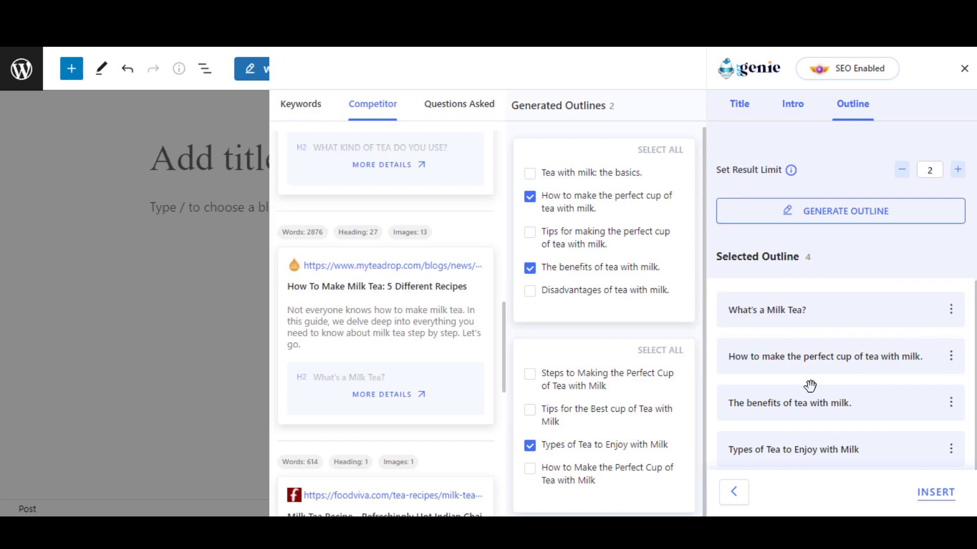
Step: Move Types of Tea to second place and the benefits heading above the perfect-cup heading
{"action": "left_click_drag", "start_coordinate": [794, 449], "coordinate": [794, 355]}
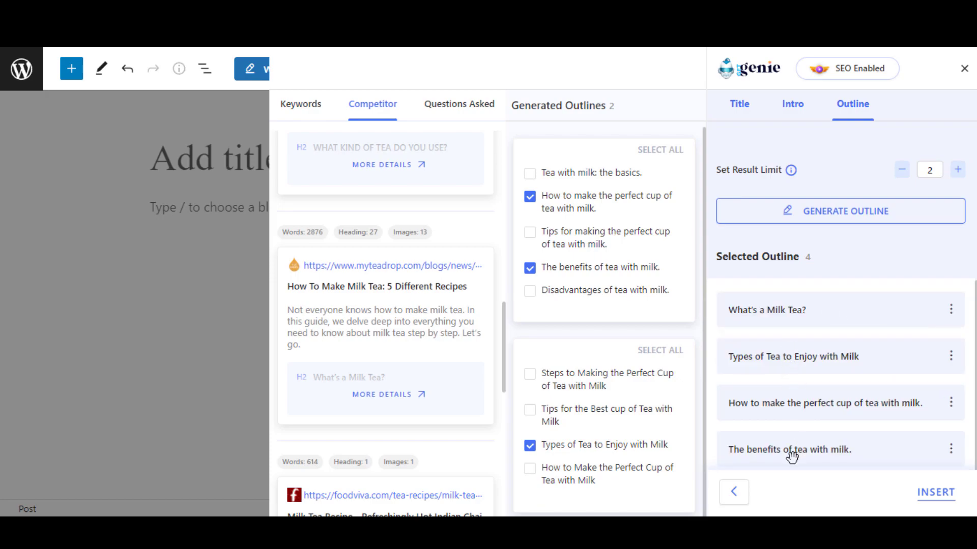
{"action": "left_click_drag", "start_coordinate": [792, 456], "coordinate": [791, 409]}
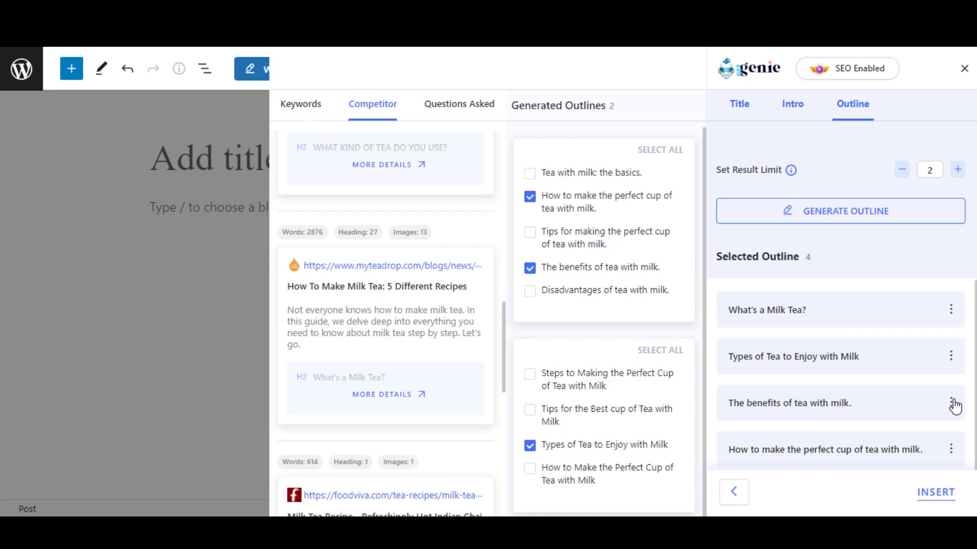
Step: Edit the benefits heading to insert 'drinking ' before 'tea'
{"action": "left_click", "coordinate": [951, 403]}
{"action": "left_click", "coordinate": [940, 431]}
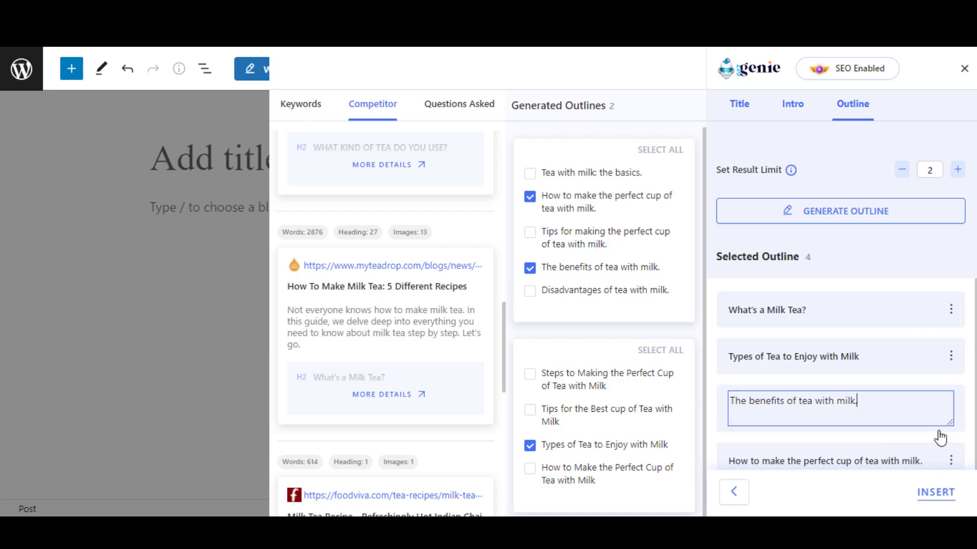
{"action": "double_click", "coordinate": [804, 401]}
{"action": "left_click", "coordinate": [798, 403]}
{"action": "type", "text": "dri"}
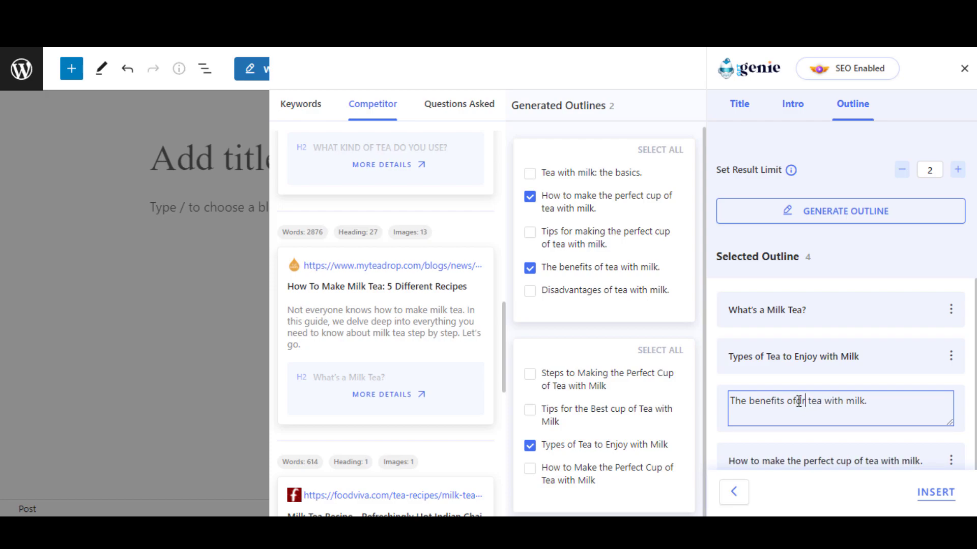
{"action": "type", "text": "nking"}
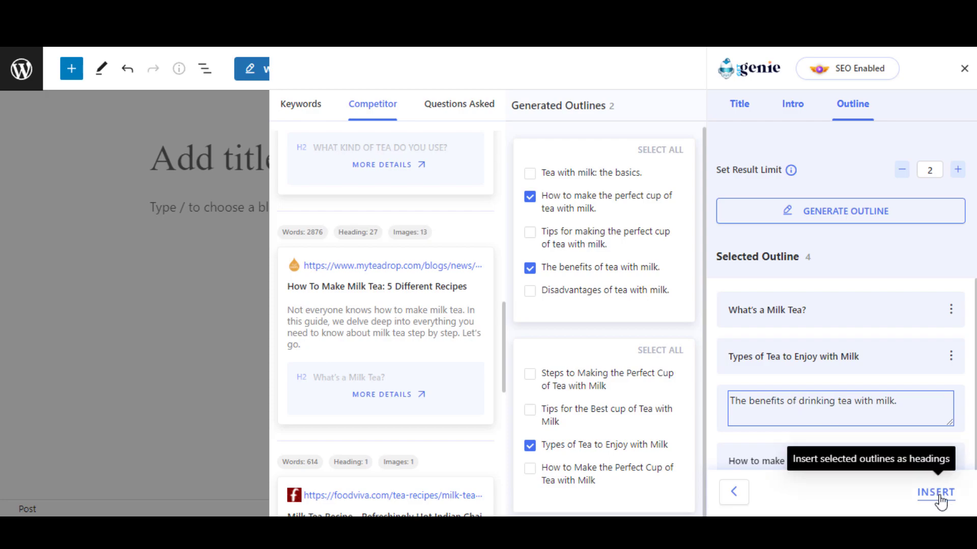
Step: Insert the four selected headings, from What's a Milk Tea? to the perfect-cup heading, into the post
{"action": "left_click", "coordinate": [935, 493]}
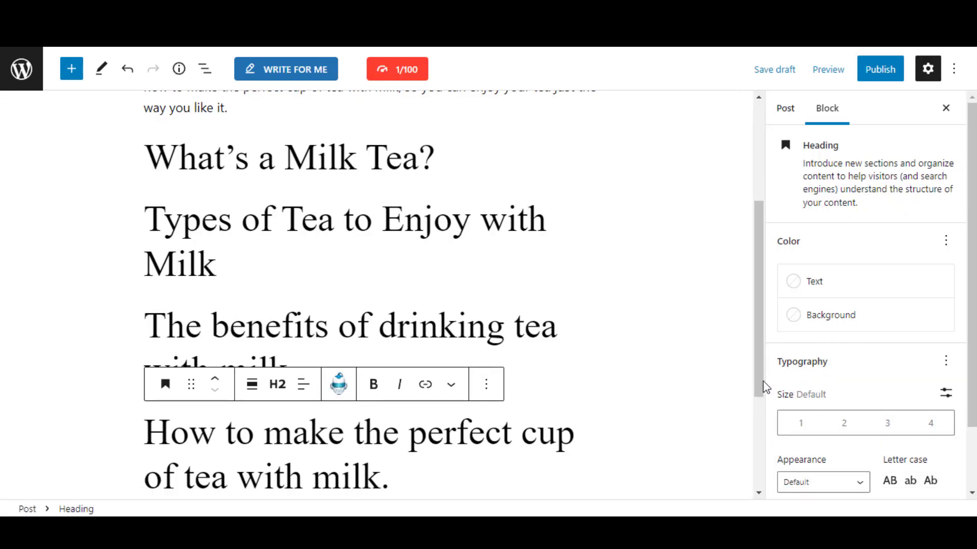
{"action": "mouse_move", "coordinate": [761, 382]}
{"action": "left_mouse_down"}
{"action": "mouse_move", "coordinate": [756, 341]}
{"action": "mouse_move", "coordinate": [740, 359]}
{"action": "mouse_move", "coordinate": [745, 297]}
{"action": "left_mouse_up"}
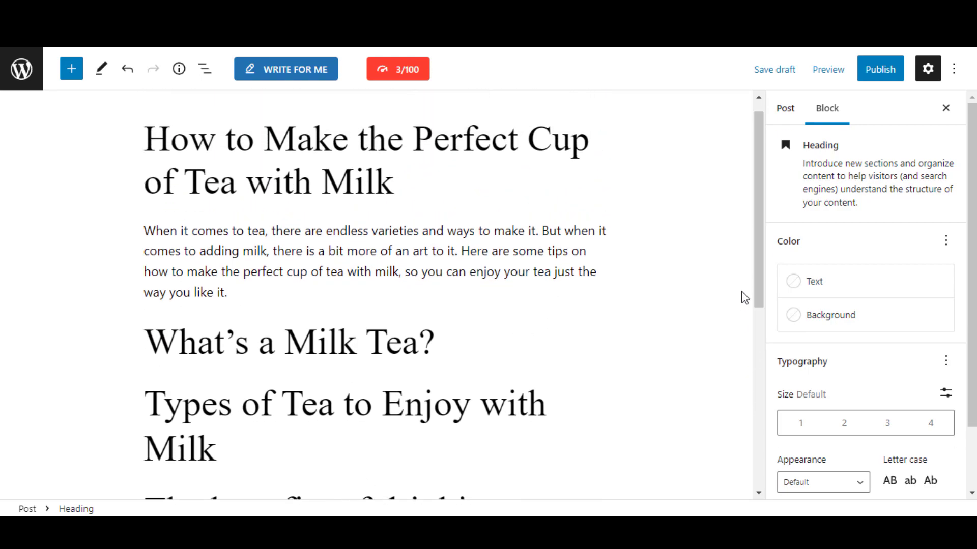
Step: Use GetGenie's Expand Outline on the 'What's a Milk Tea?' and 'Types of Tea to Enjoy with Milk' headings
{"action": "triple_click", "coordinate": [411, 336]}
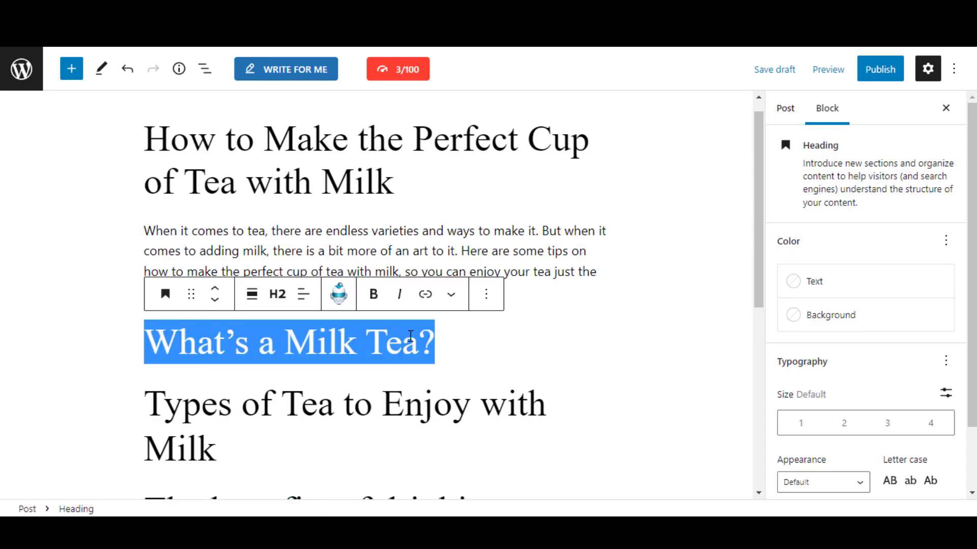
{"action": "left_click", "coordinate": [339, 295]}
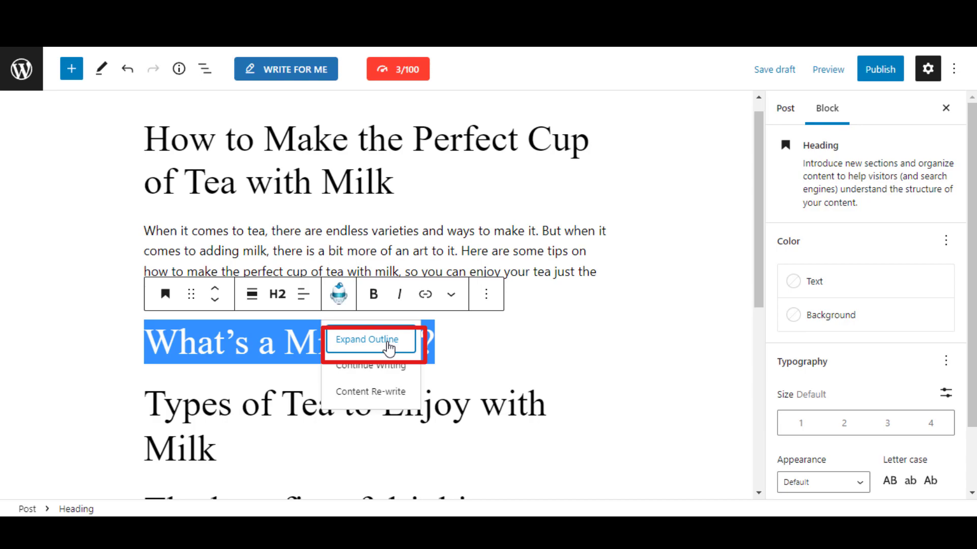
{"action": "left_click", "coordinate": [367, 339]}
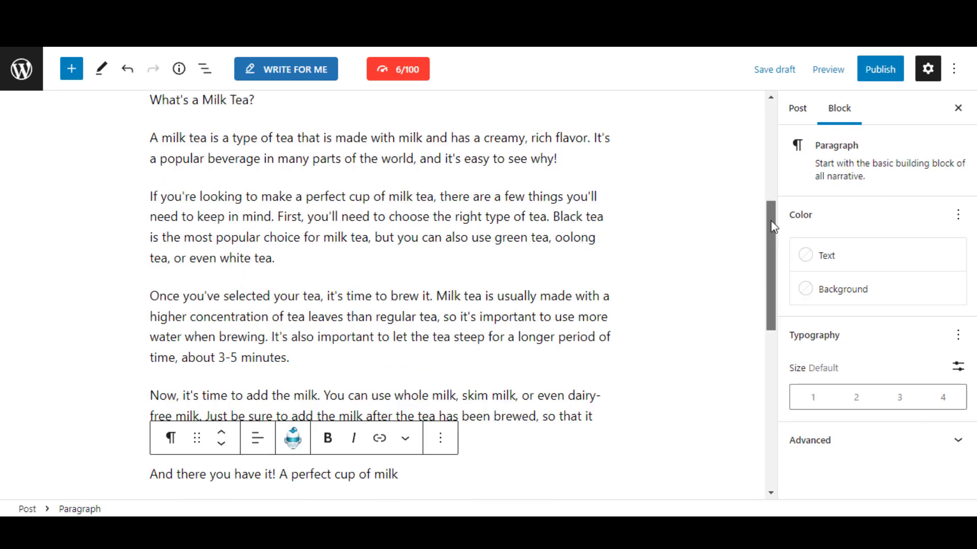
{"action": "left_click_drag", "start_coordinate": [771, 220], "coordinate": [767, 286]}
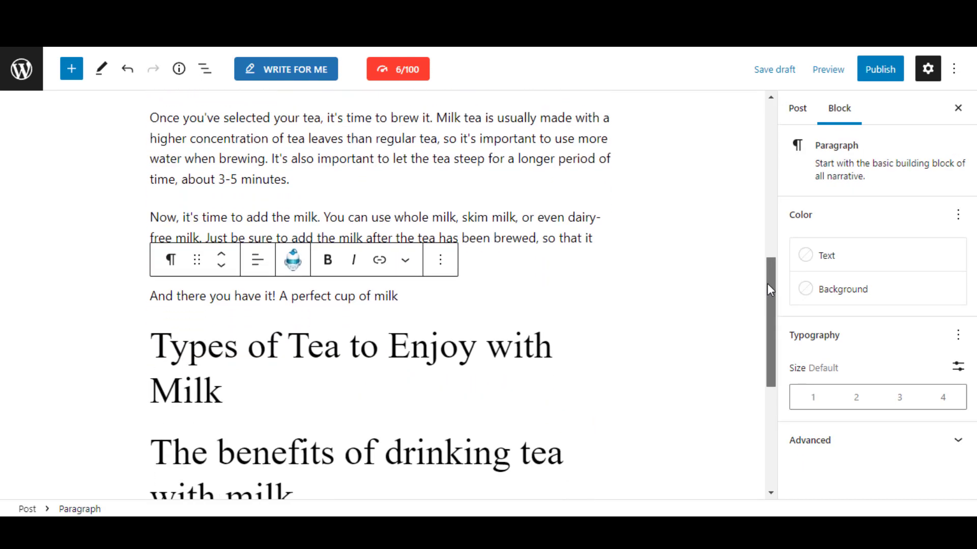
{"action": "triple_click", "coordinate": [195, 341]}
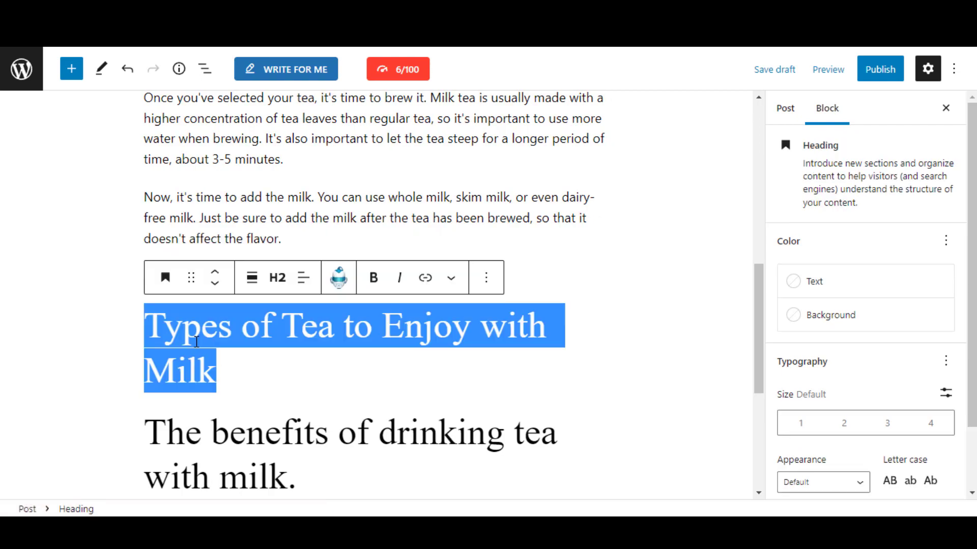
{"action": "left_click", "coordinate": [339, 278]}
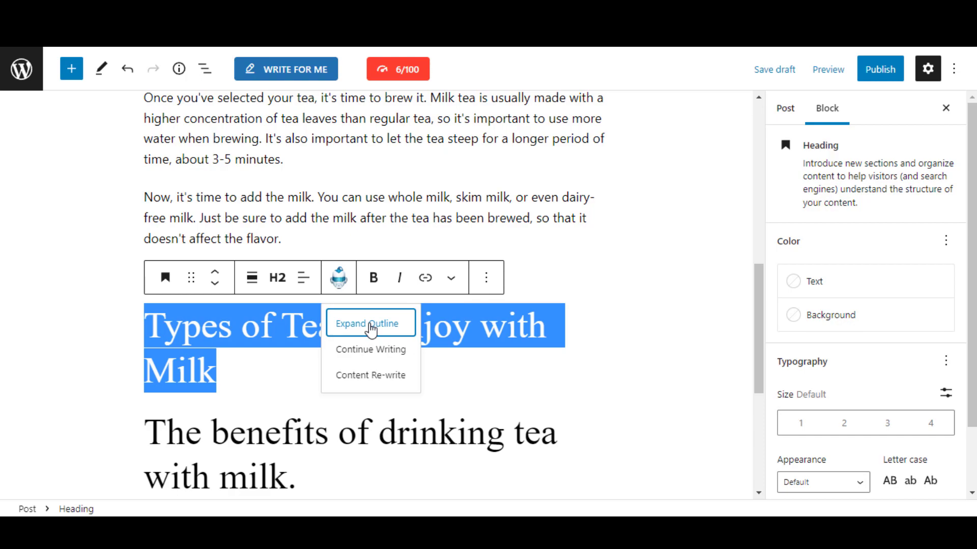
{"action": "left_click", "coordinate": [372, 325]}
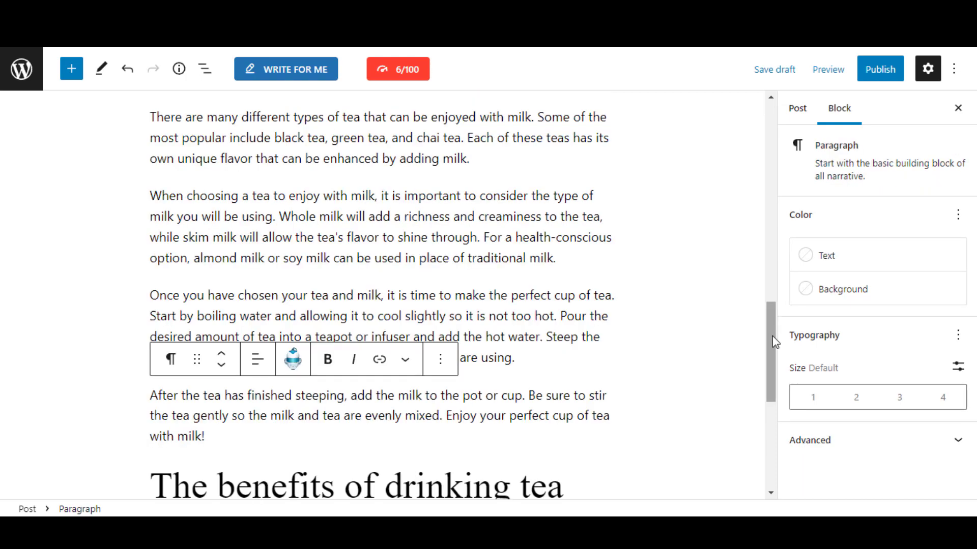
{"action": "scroll", "coordinate": [458, 306], "scroll_direction": "down", "scroll_amount": 5}
{"action": "scroll", "coordinate": [458, 305], "scroll_direction": "down", "scroll_amount": 5}
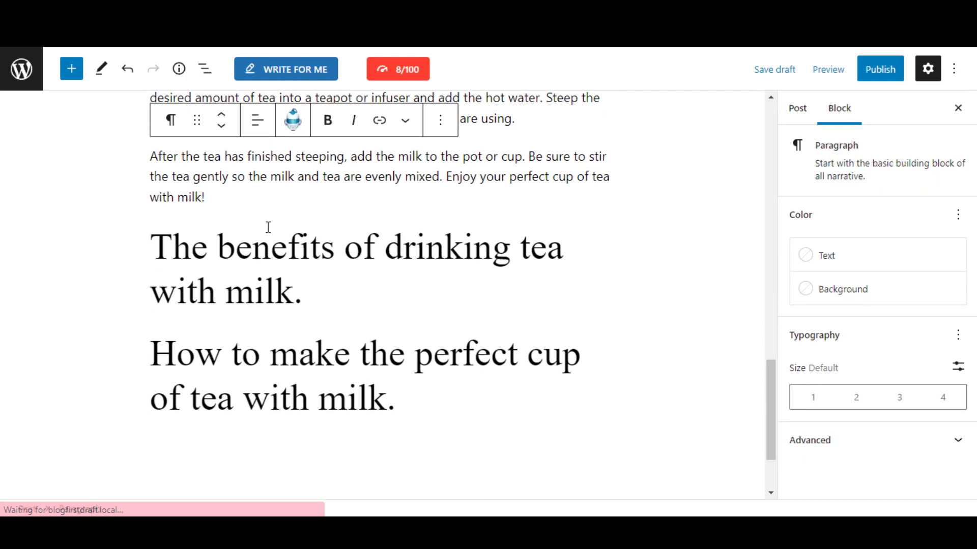
Step: Use GetGenie's Expand Outline on the tea-benefits and perfect-cup-of-tea headings
{"action": "triple_click", "coordinate": [251, 260]}
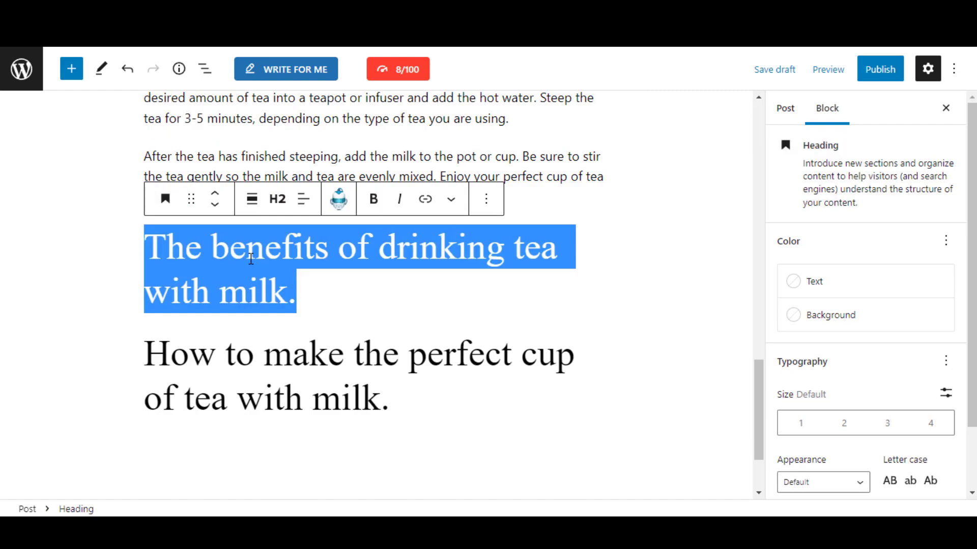
{"action": "left_click", "coordinate": [338, 198]}
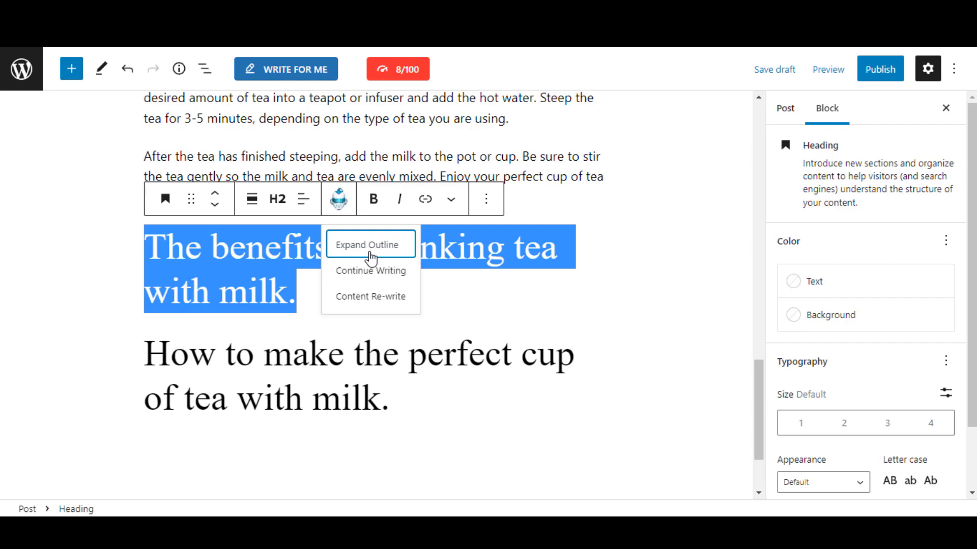
{"action": "left_click", "coordinate": [367, 245]}
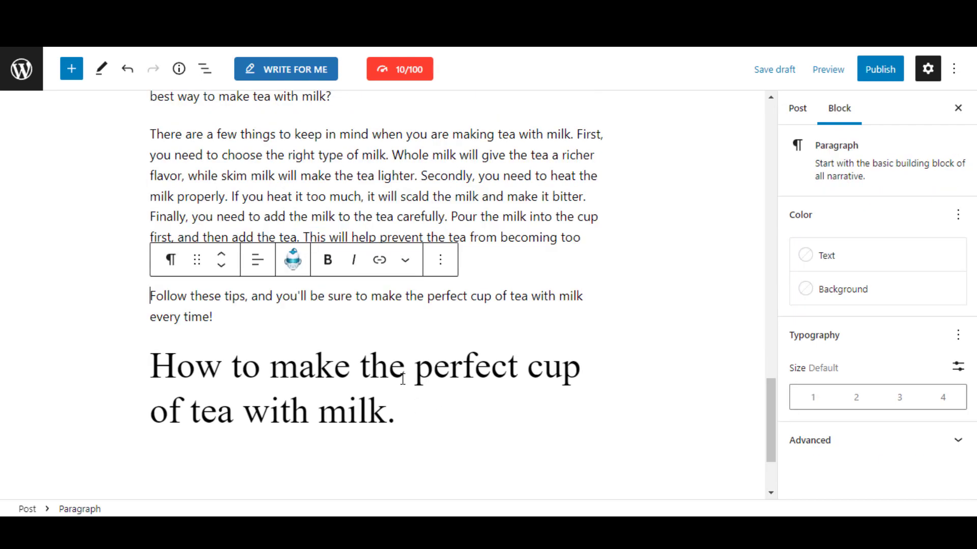
{"action": "triple_click", "coordinate": [402, 377]}
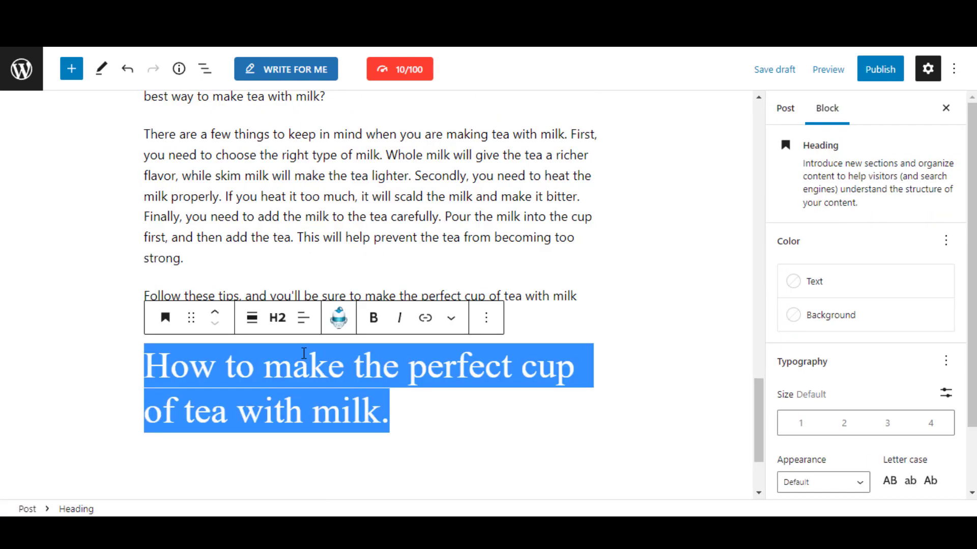
{"action": "left_click", "coordinate": [339, 318]}
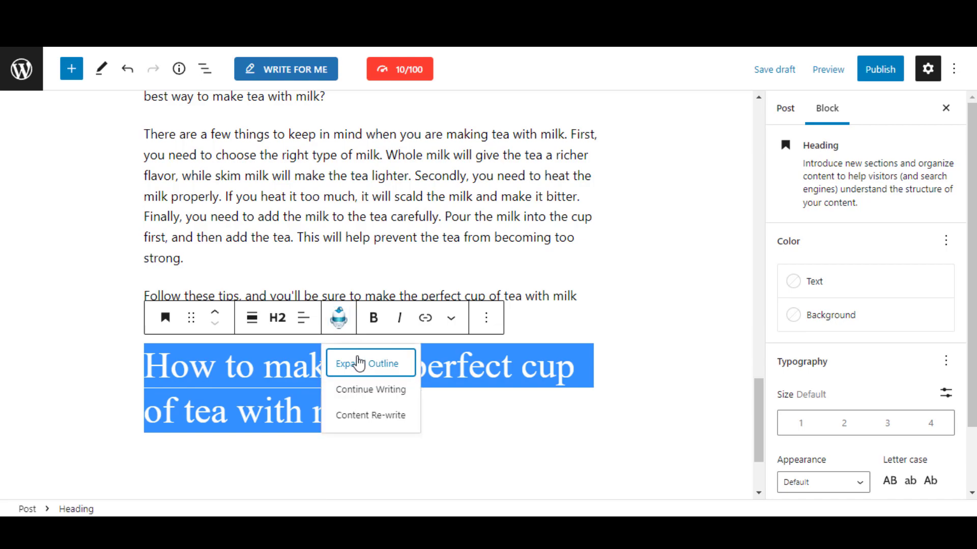
{"action": "left_click", "coordinate": [360, 364]}
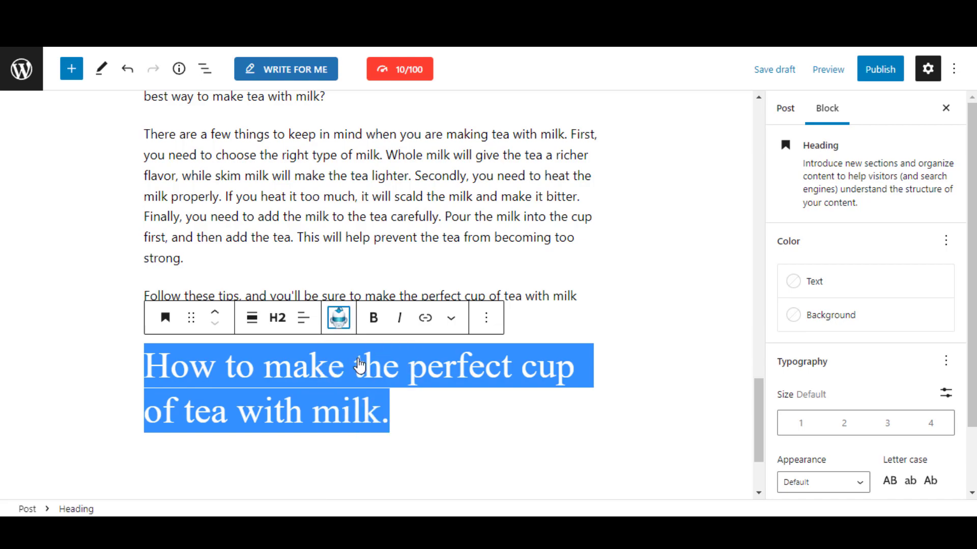
{"action": "mouse_move", "coordinate": [771, 416]}
{"action": "left_mouse_down"}
{"action": "mouse_move", "coordinate": [770, 153]}
{"action": "mouse_move", "coordinate": [763, 417]}
{"action": "left_mouse_up"}
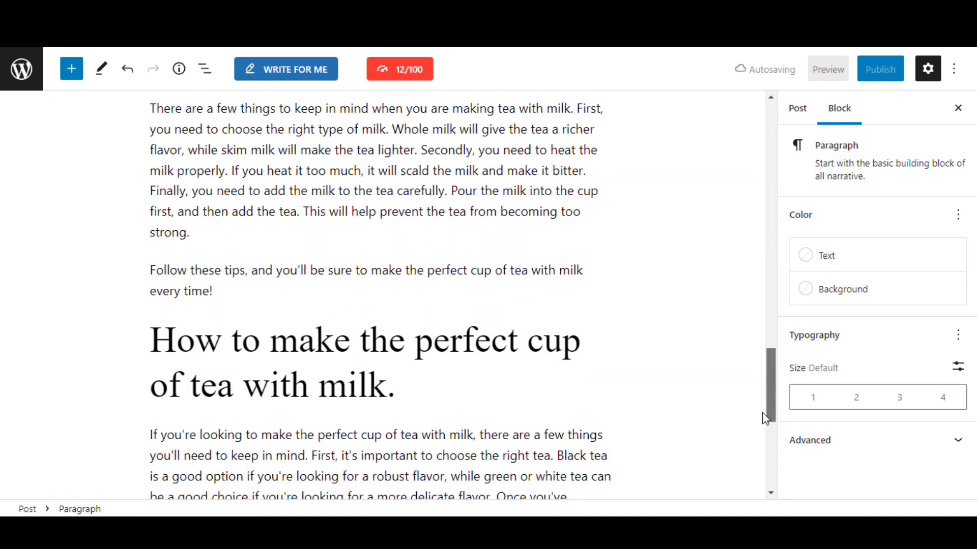